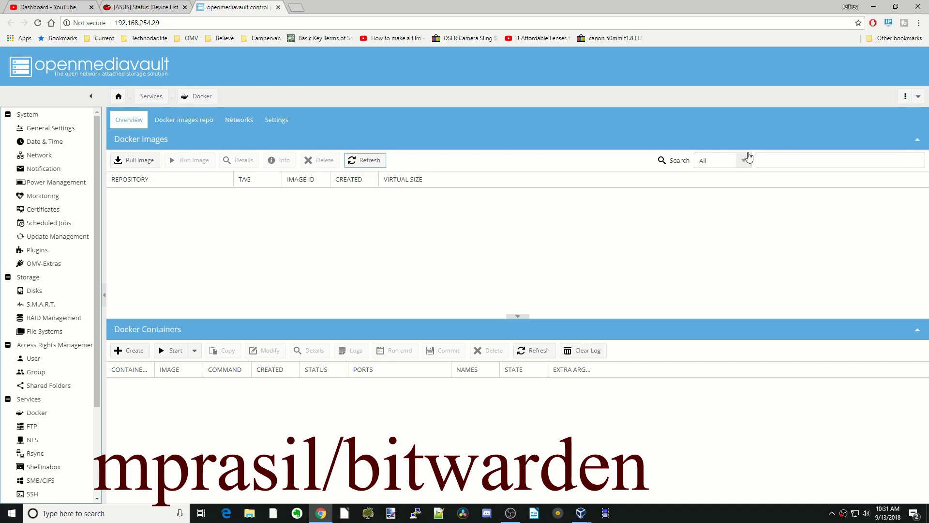
Step: Begin a Docker image search by name in the Images list
click(777, 162)
Step: Search 'mpras', pull the mprasil/bitwarden image, and select its new row
text(mpras)
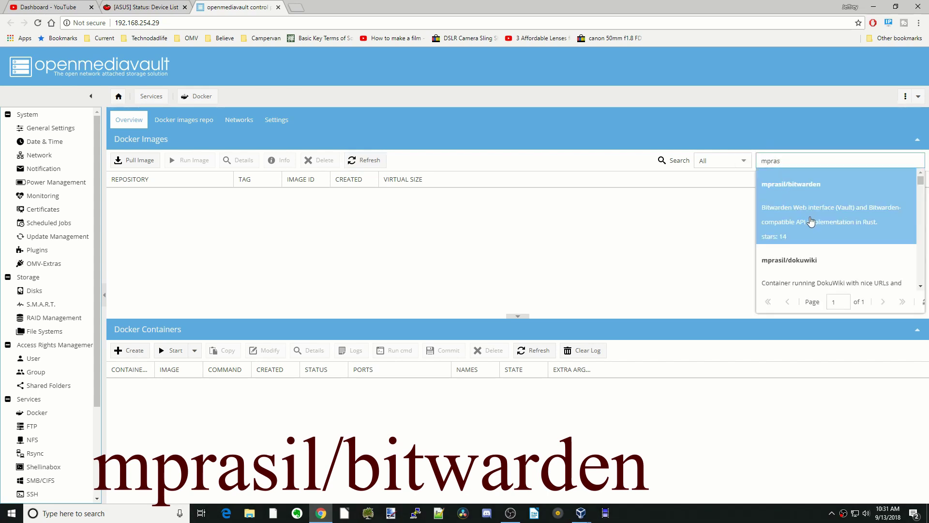
click(811, 220)
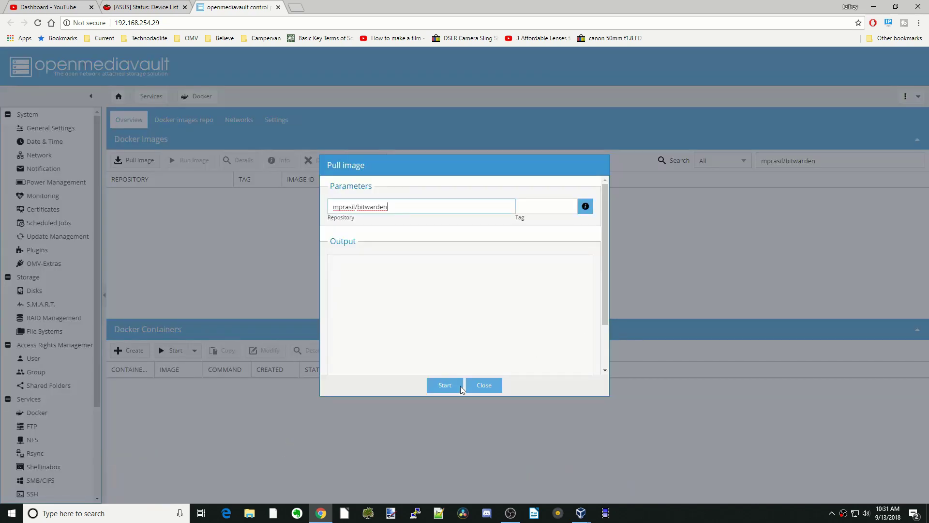
click(443, 386)
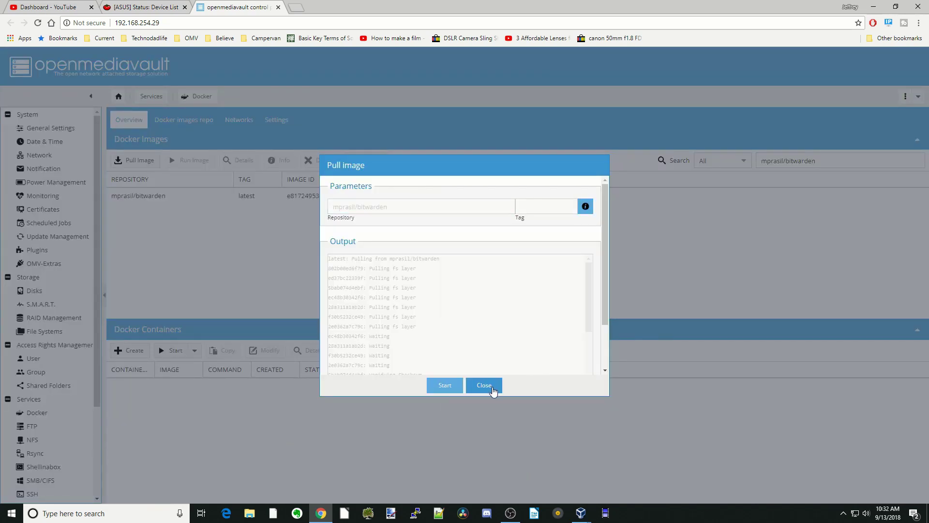
click(484, 386)
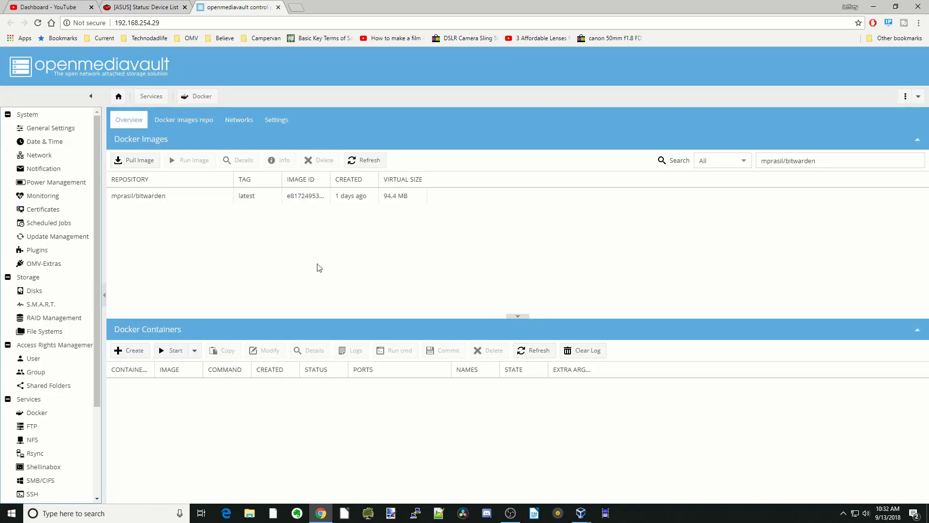
click(215, 201)
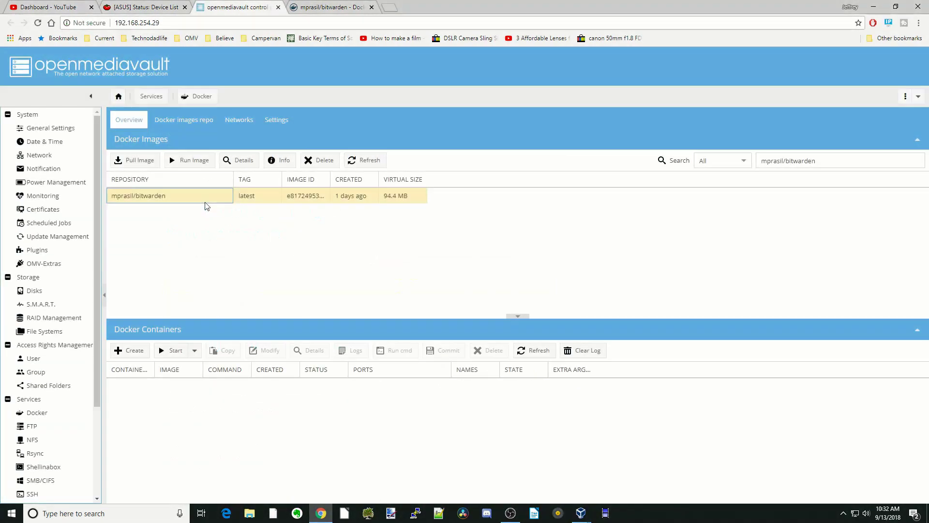
Step: Name the new container 'bitwarden' with restart policy always
click(196, 160)
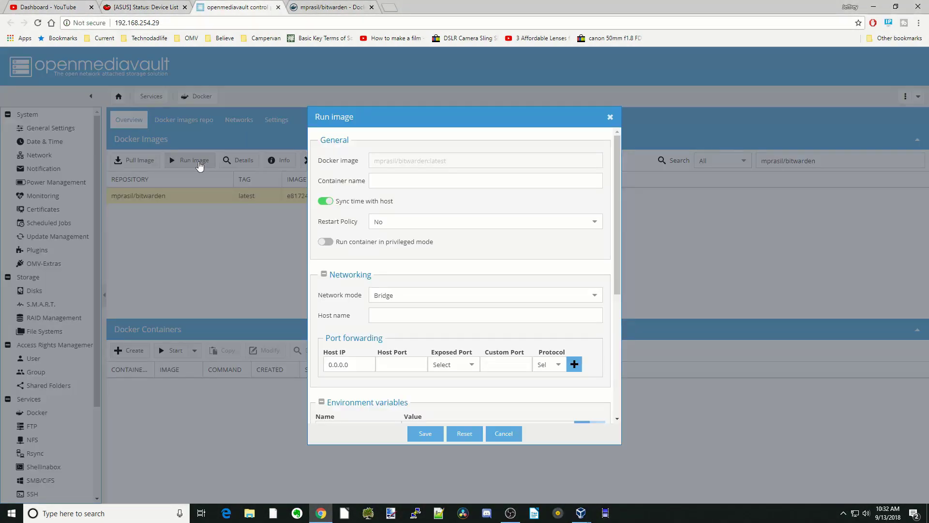
click(405, 185)
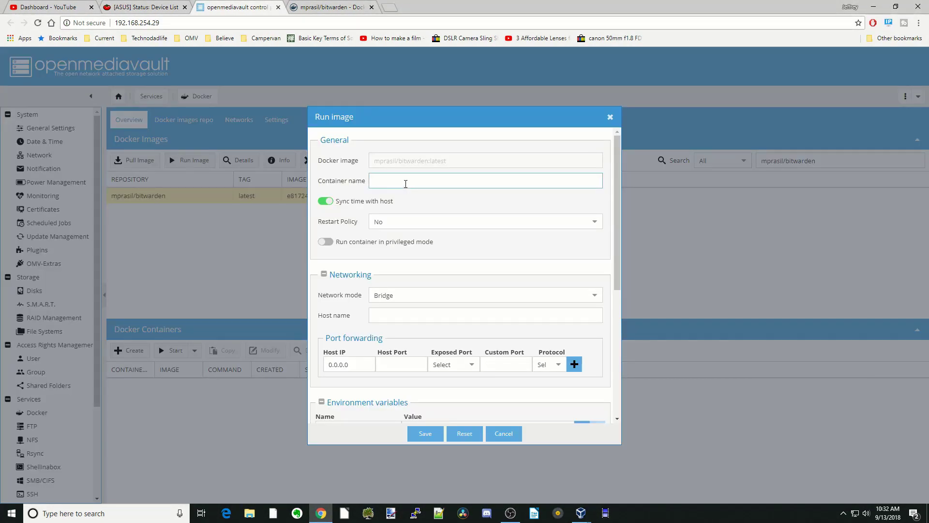
text(bitwarden)
click(412, 223)
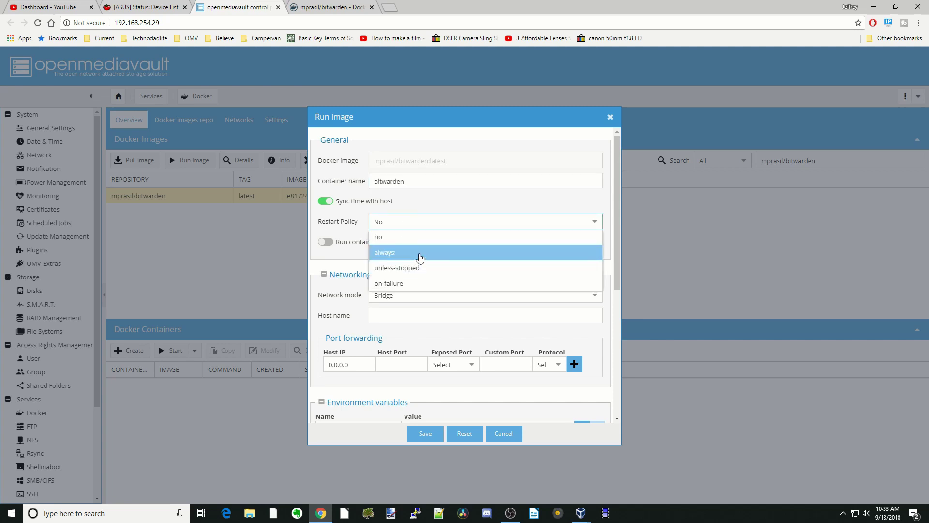
click(419, 253)
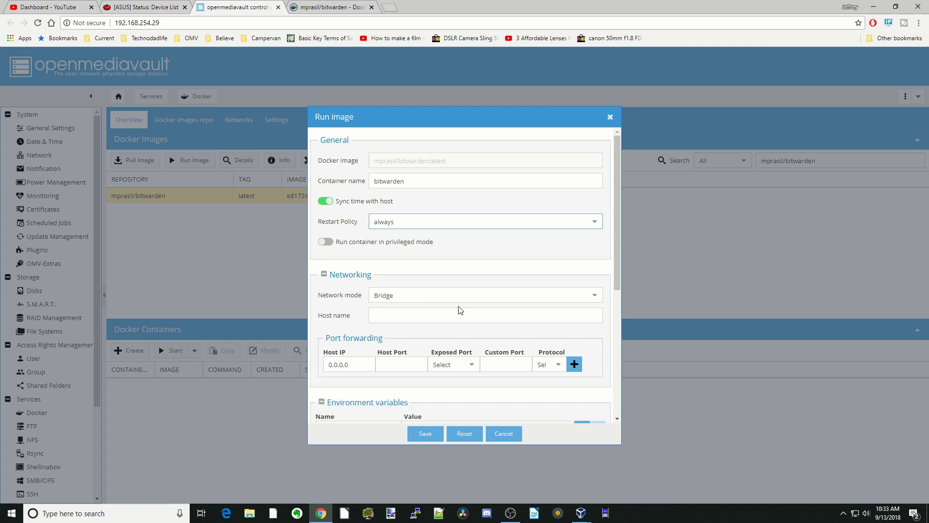
Step: Map host port 84 to the container's exposed port 80/tcp
scroll(460, 310, down, 3)
click(471, 269)
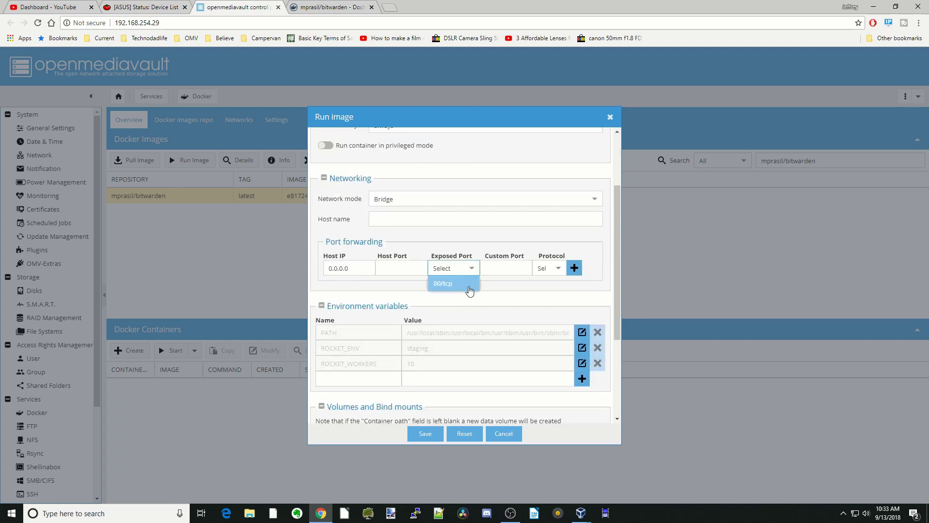
click(469, 290)
click(413, 267)
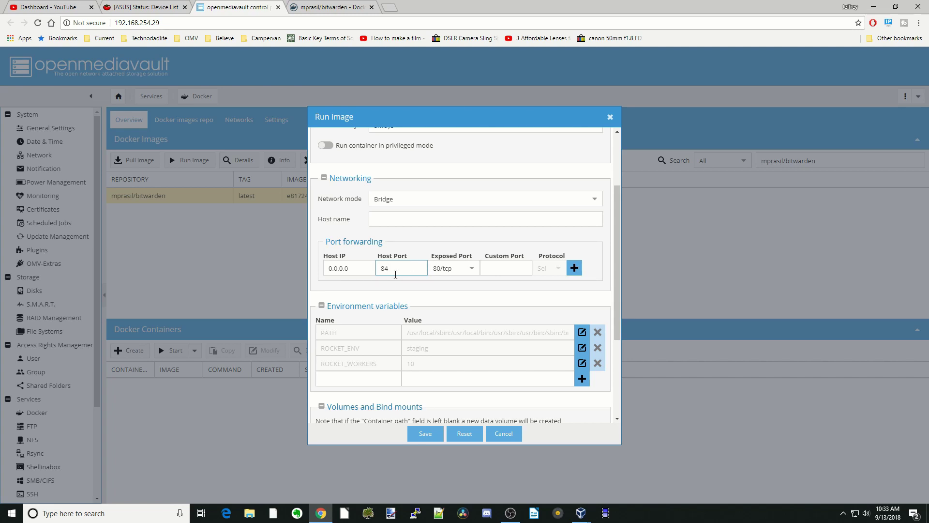
click(575, 268)
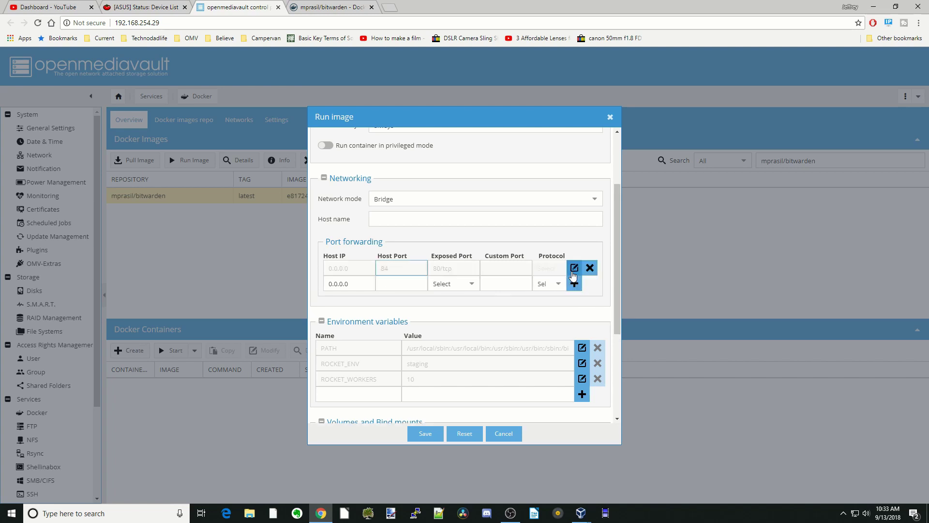
Step: Set the volume's container path to /data
scroll(550, 278, down, 4)
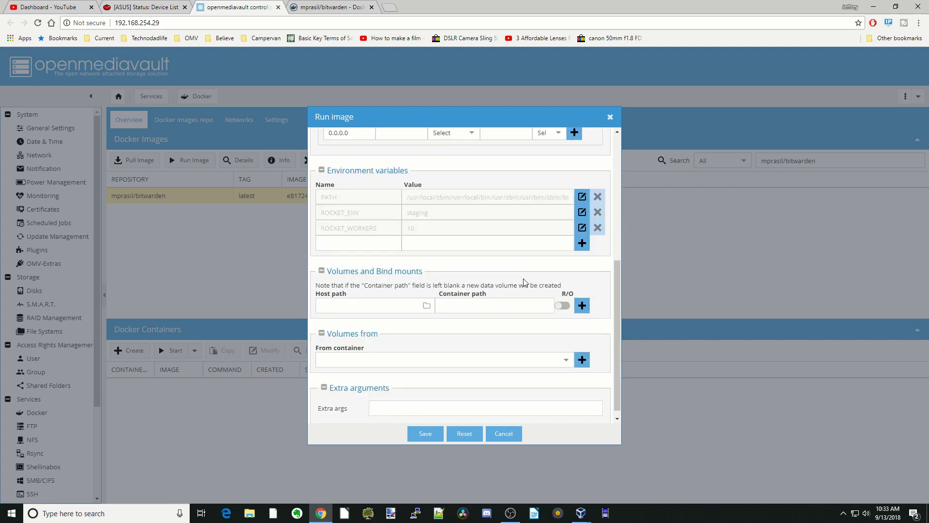
click(480, 298)
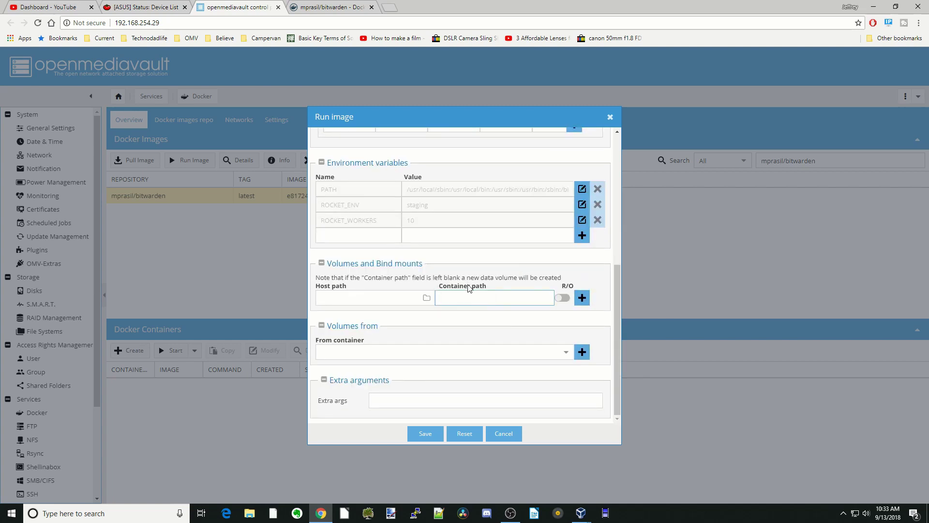
text(/data)
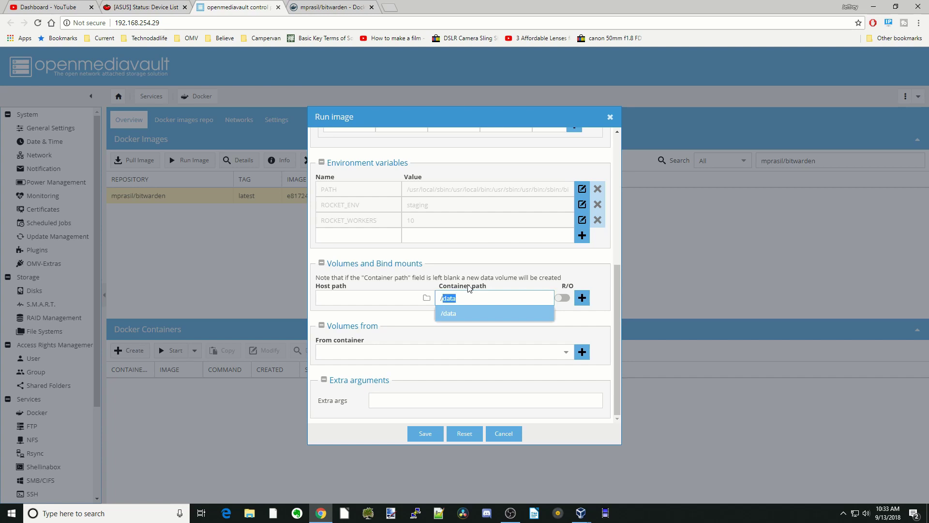
click(466, 316)
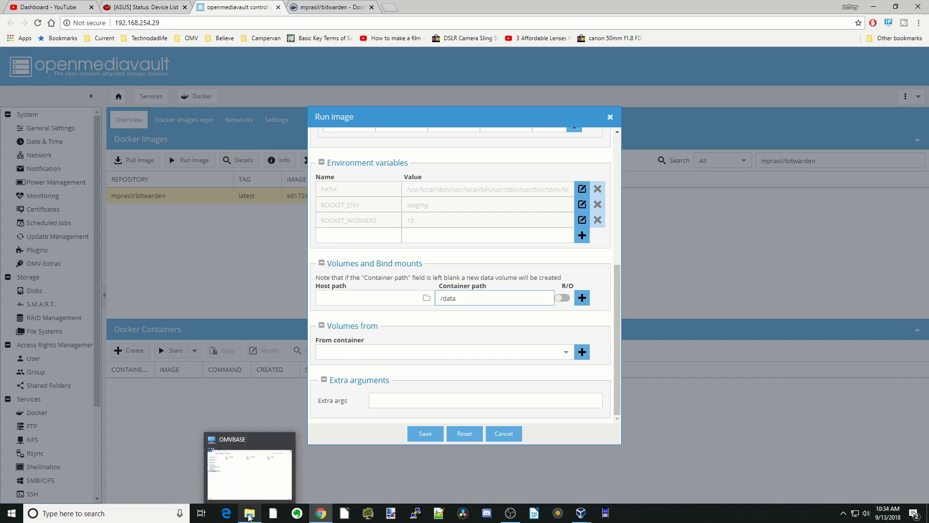
click(249, 517)
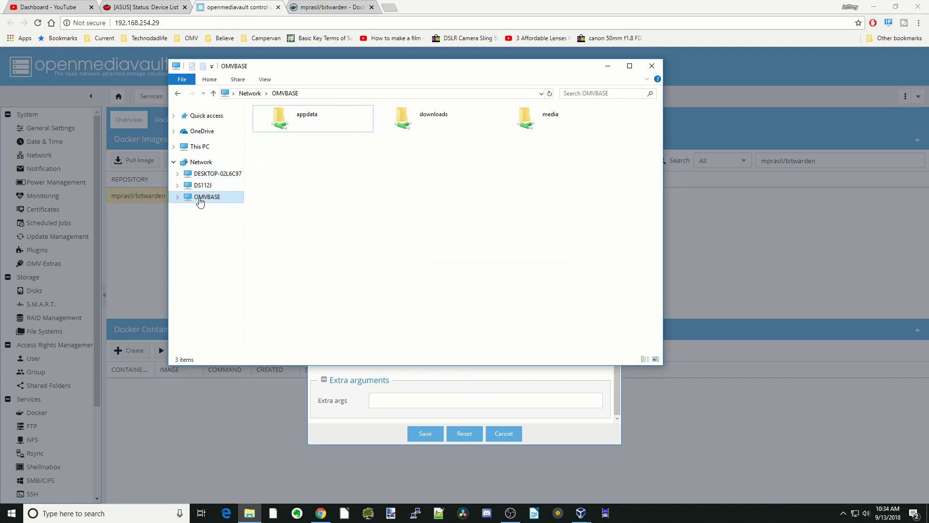
Step: Add a new folder named Bitwarden inside OMVBASE's appdata share, then minimize File Explorer
double_click(330, 121)
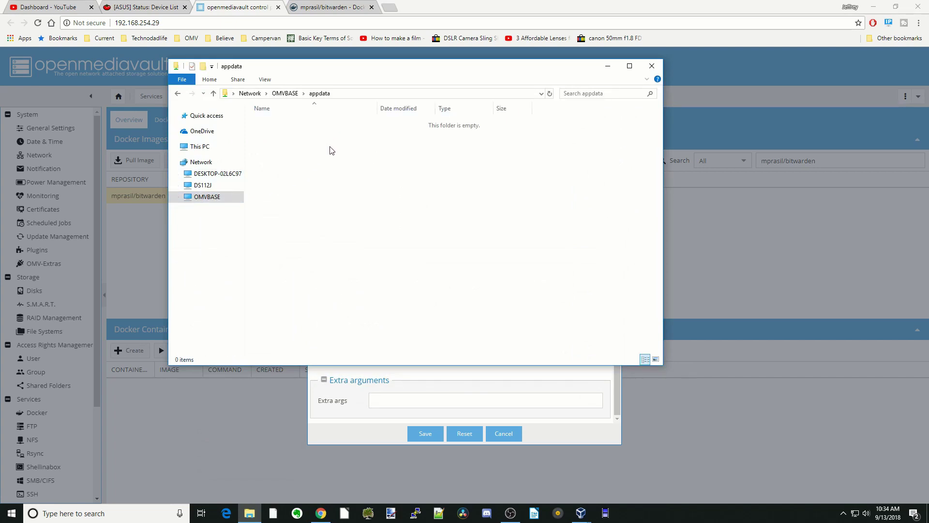
right_click(331, 150)
mouse_move(376, 240)
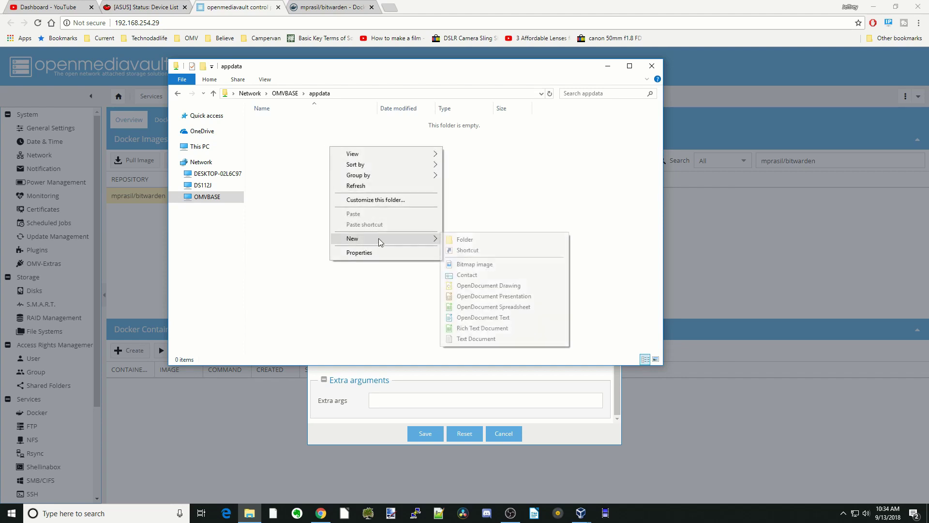
click(467, 241)
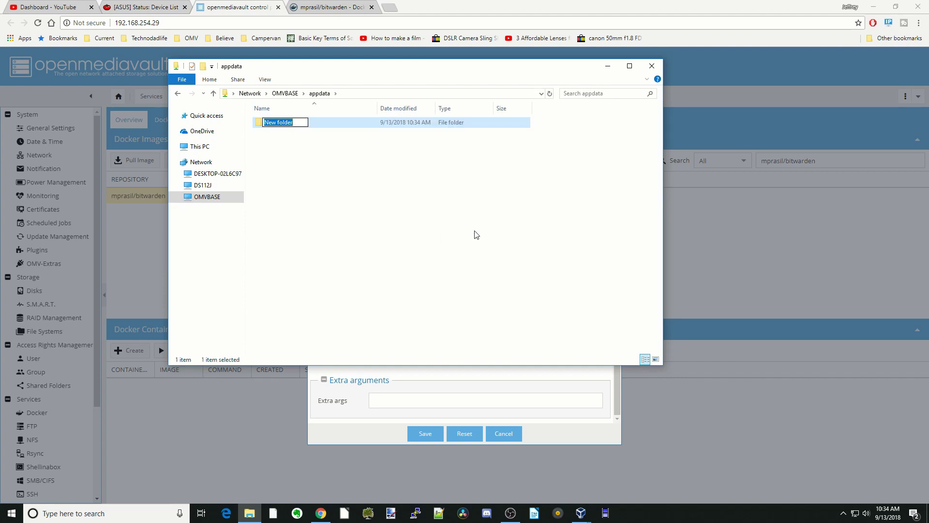
text(Bitwarden)
key(Return)
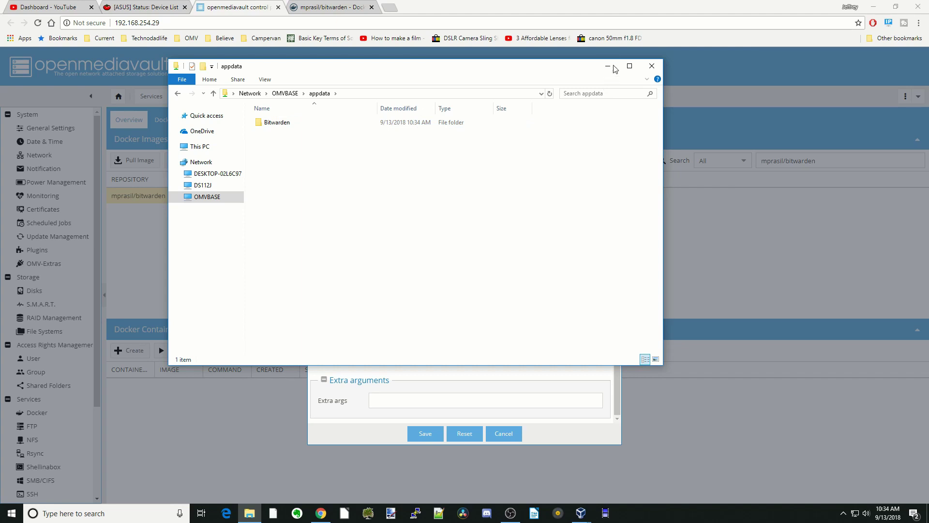
click(609, 69)
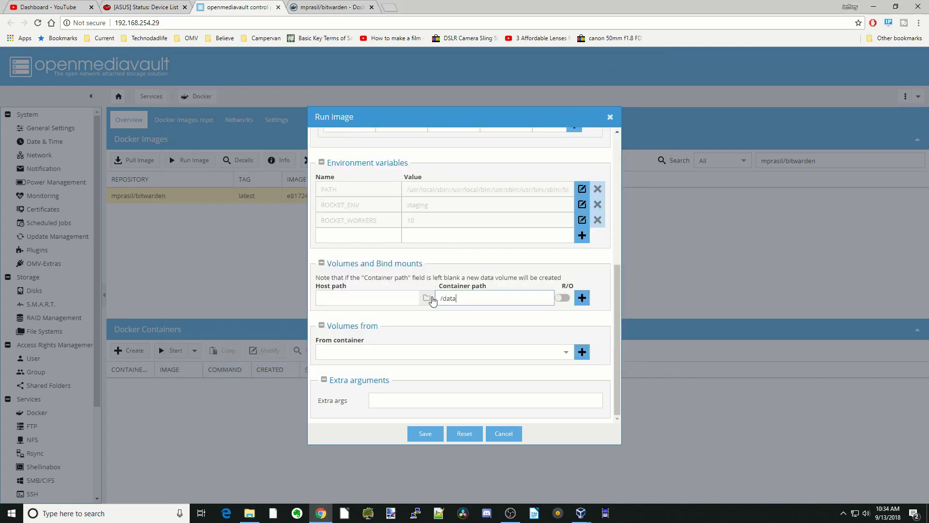
Step: Bind /sharedfolders/appdata/Bitwarden to /data and save to start the bitwarden container
click(427, 297)
scroll(438, 304, down, 5)
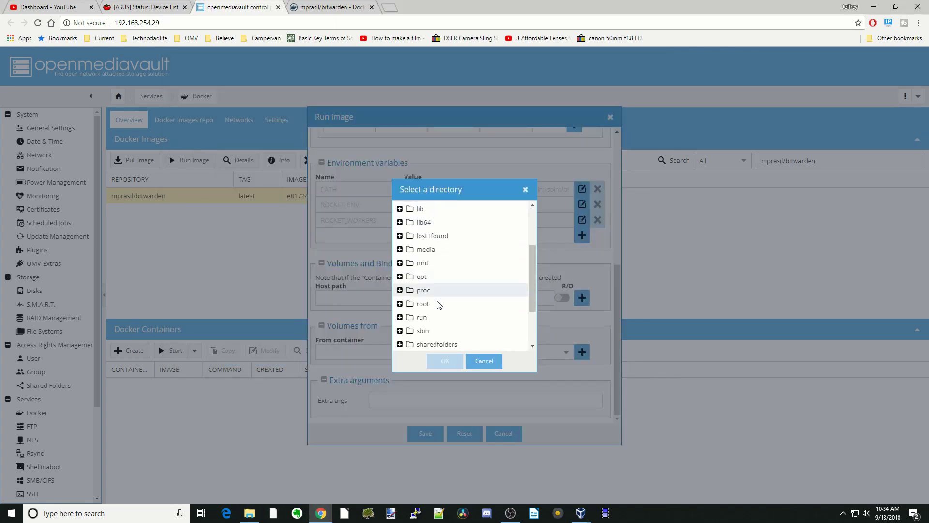
scroll(438, 304, down, 1)
double_click(437, 298)
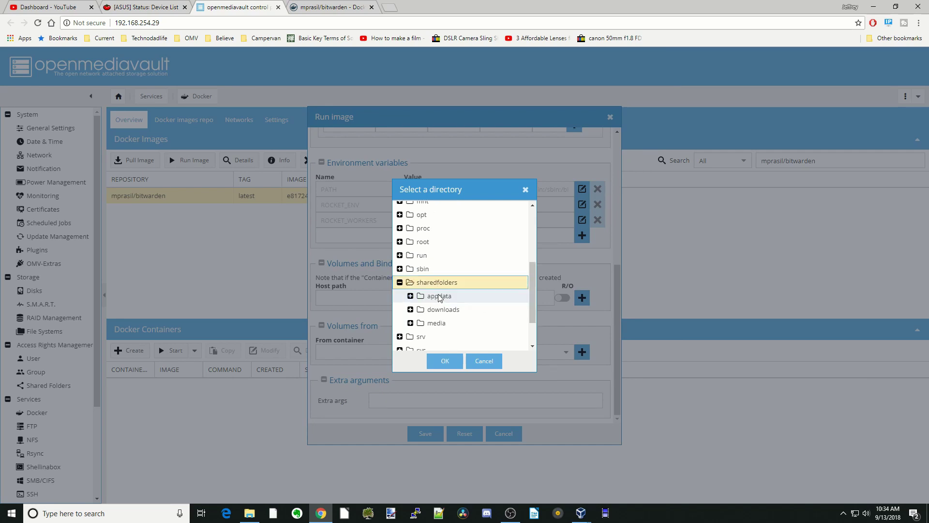
scroll(439, 297, down, 1)
double_click(440, 264)
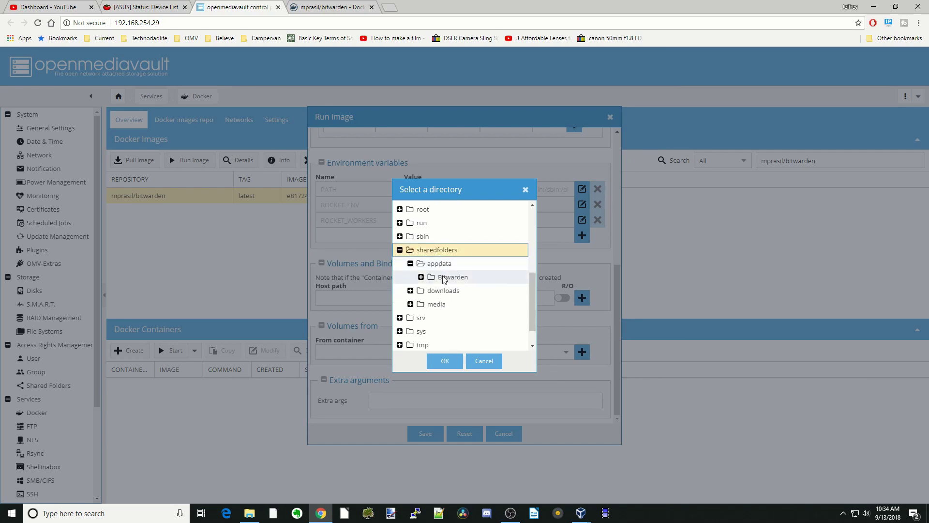
click(443, 278)
click(445, 360)
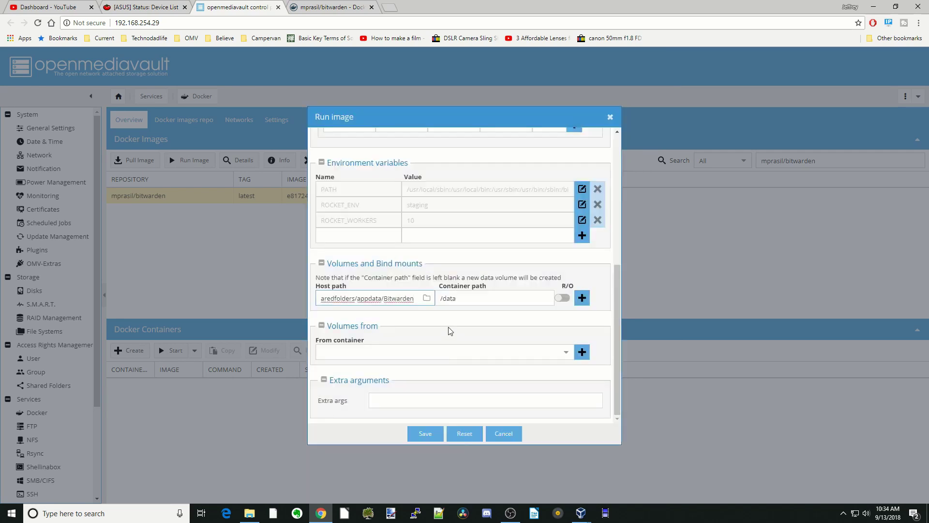
click(584, 301)
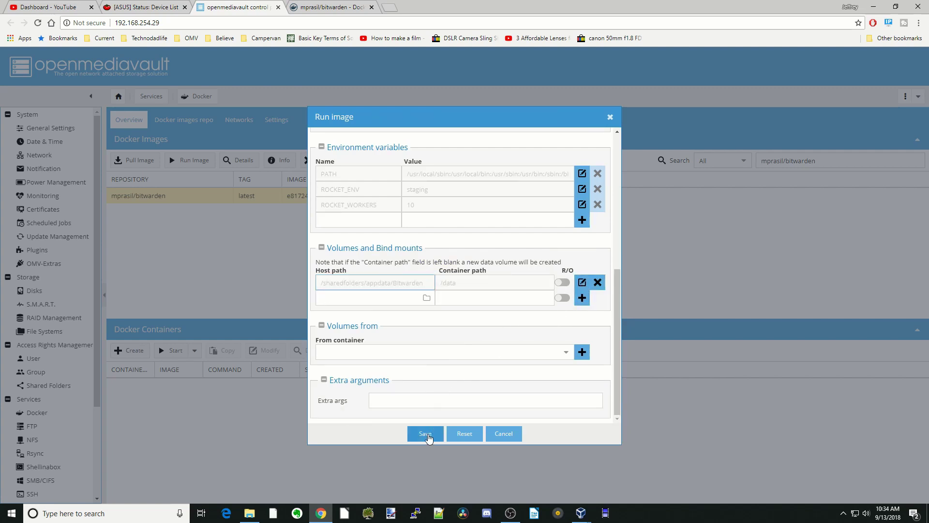
click(426, 434)
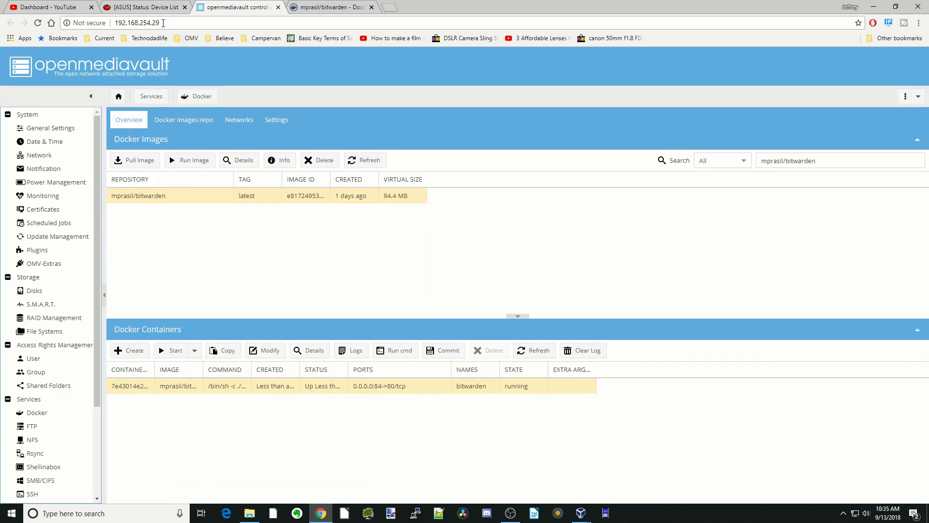
Step: Copy the server address 192.168.254.29 from Chrome's address bar
drag(159, 24, 114, 23)
right_click(139, 23)
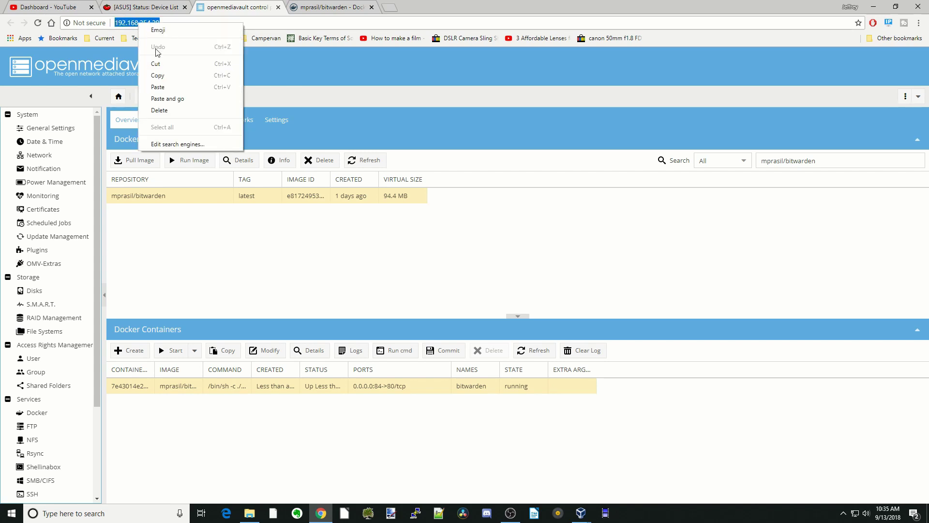
click(164, 76)
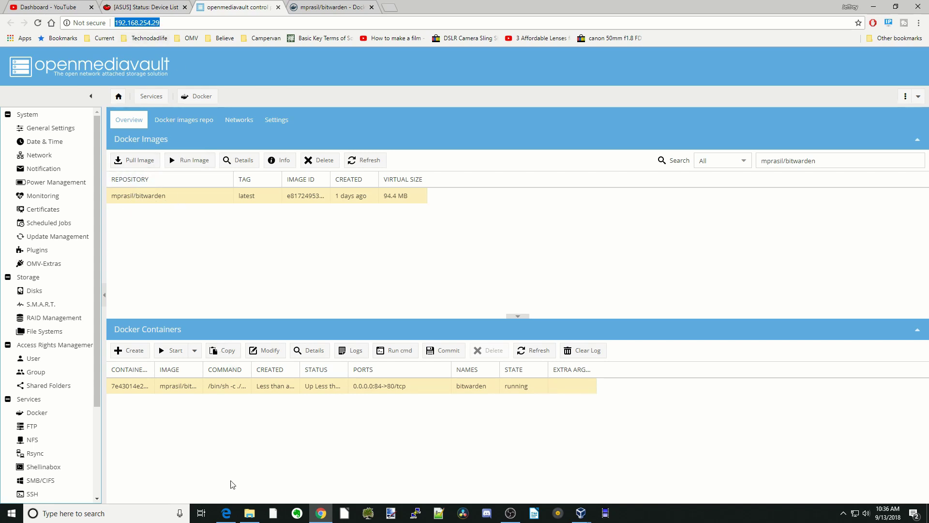
click(227, 515)
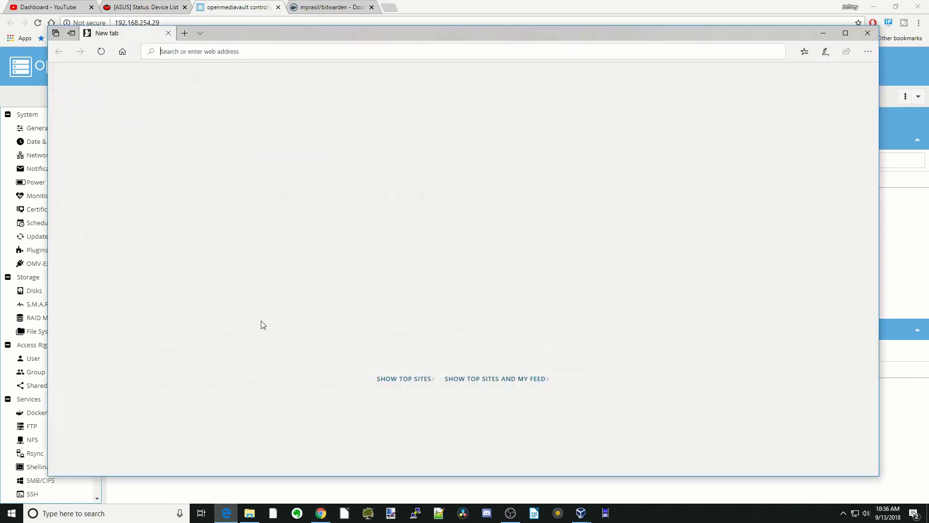
Step: Load 192.168.254.29 in Edge, then change the address to port 84
right_click(188, 52)
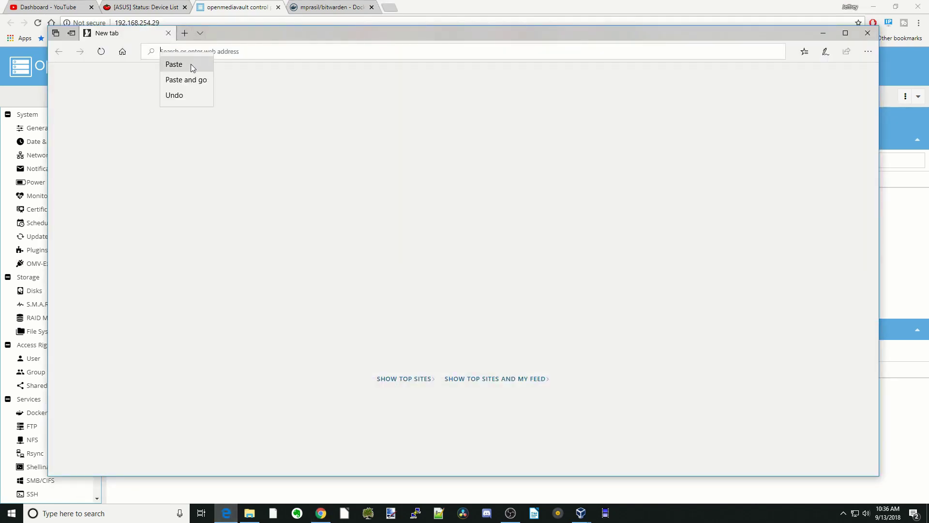
click(186, 80)
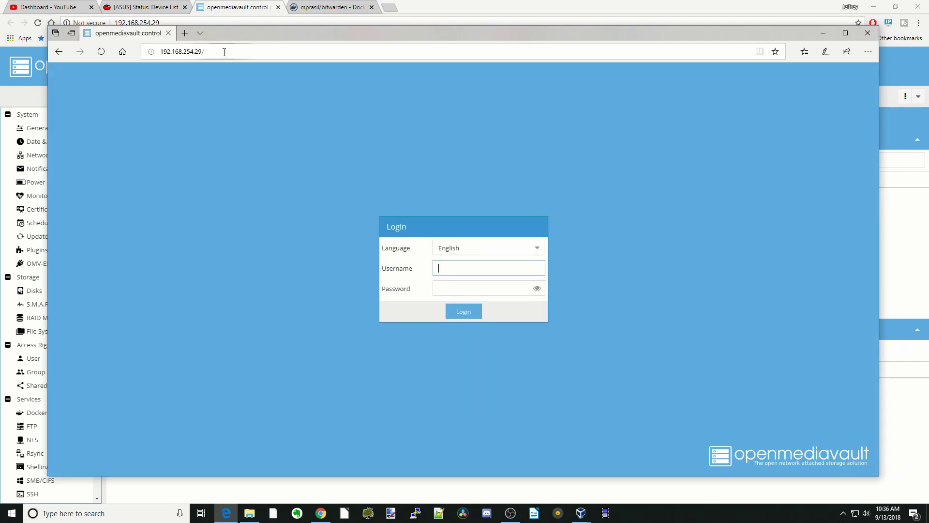
click(223, 50)
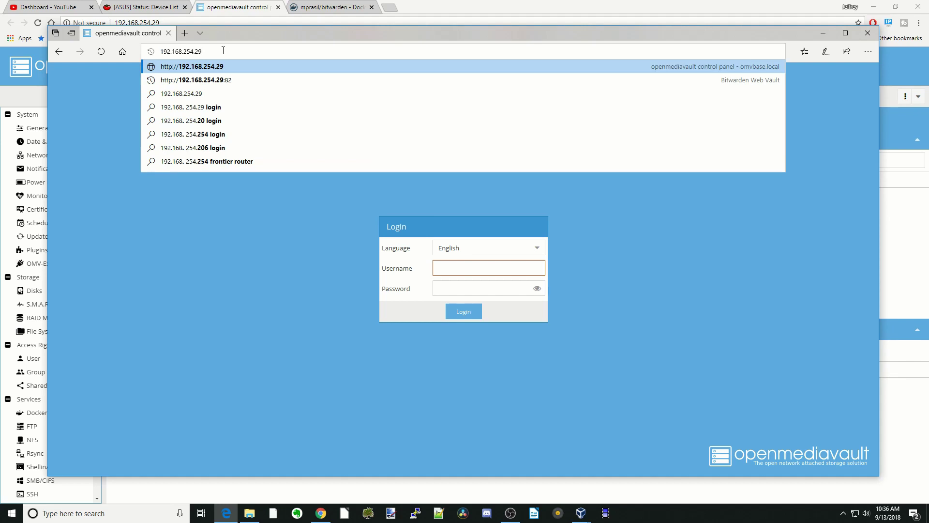
text(:84)
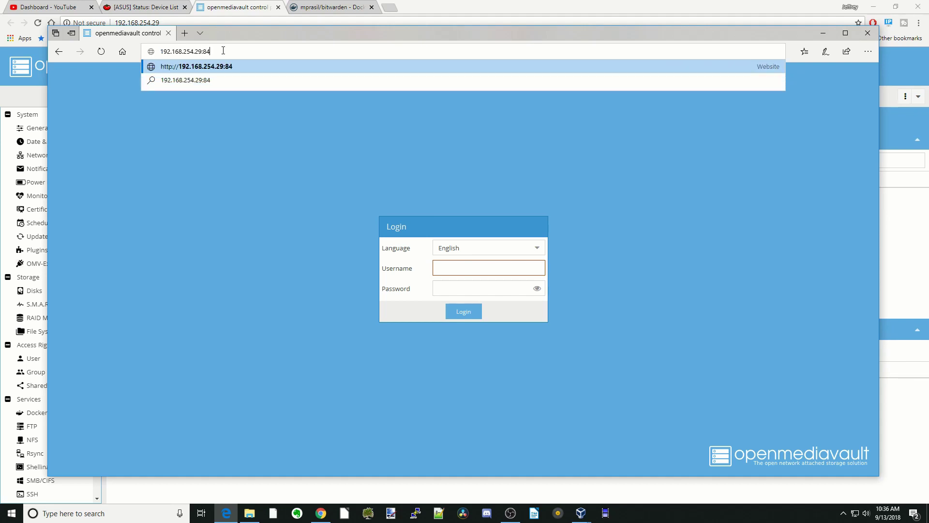
click(328, 67)
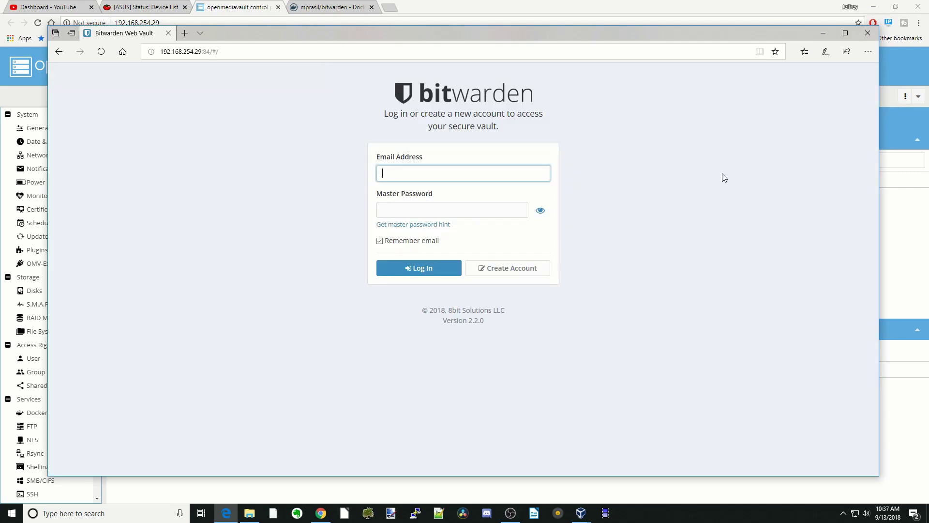
Step: Start a new Bitwarden account, entering an e-mail address and the name user1
click(509, 274)
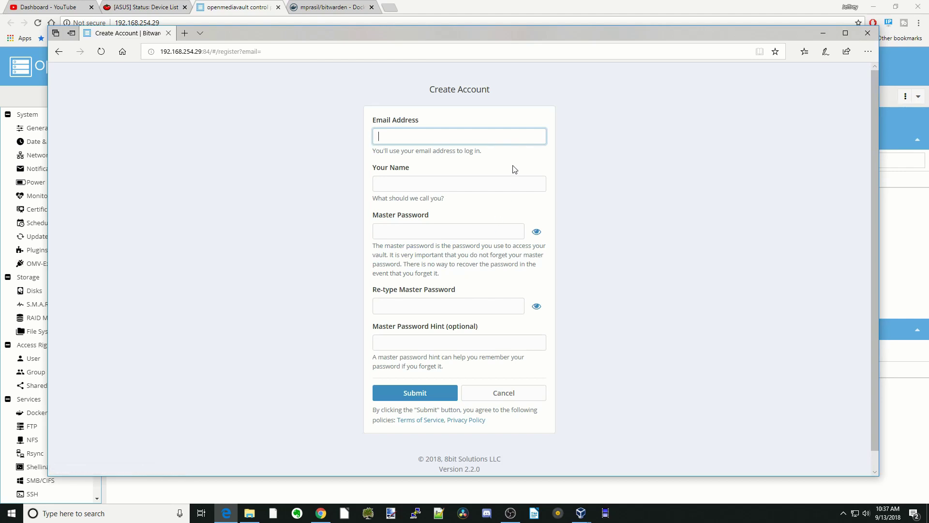
text(email@email.com)
click(461, 191)
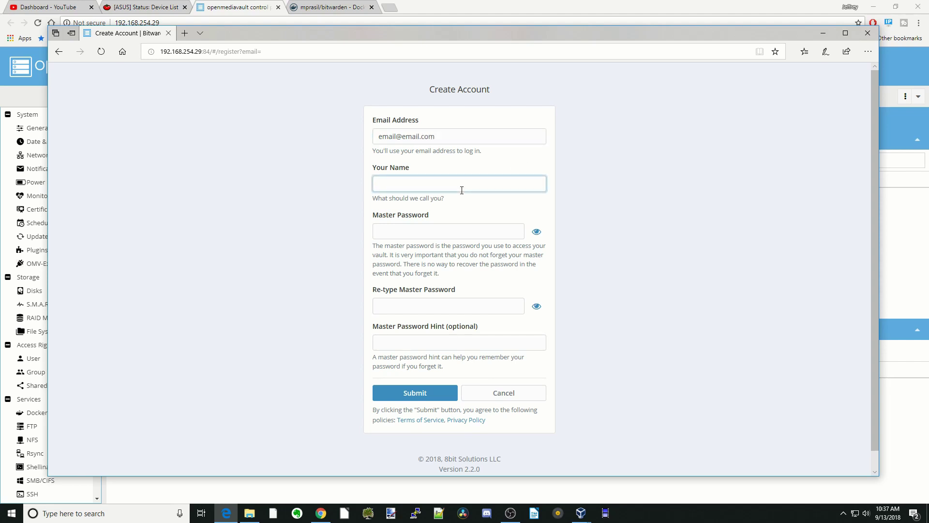
text(user1)
Step: Enter and confirm the master password, add the hint 'name', and submit
click(467, 234)
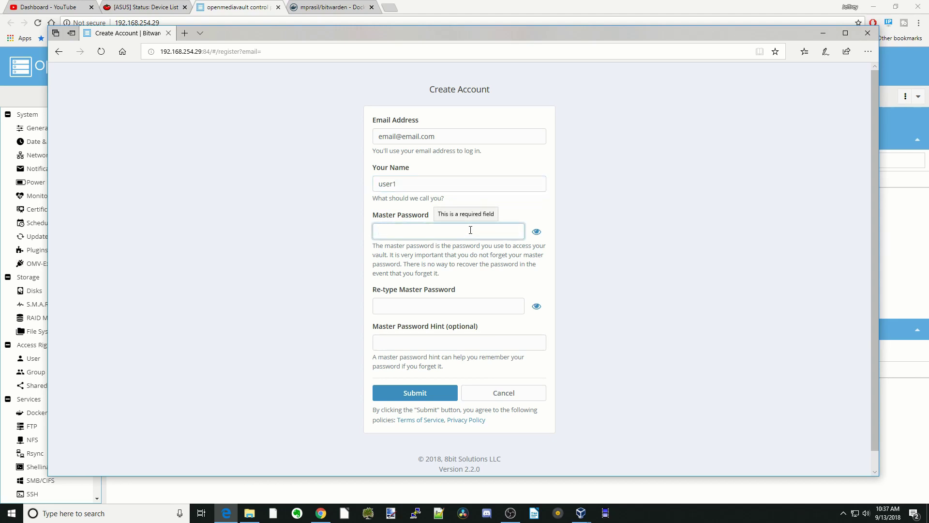
text(password1)
click(433, 300)
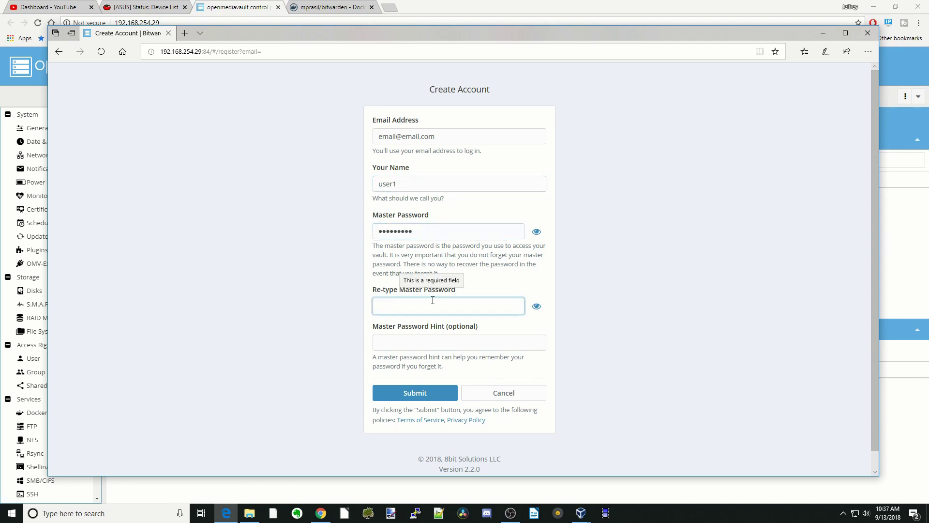
text(password1)
click(450, 344)
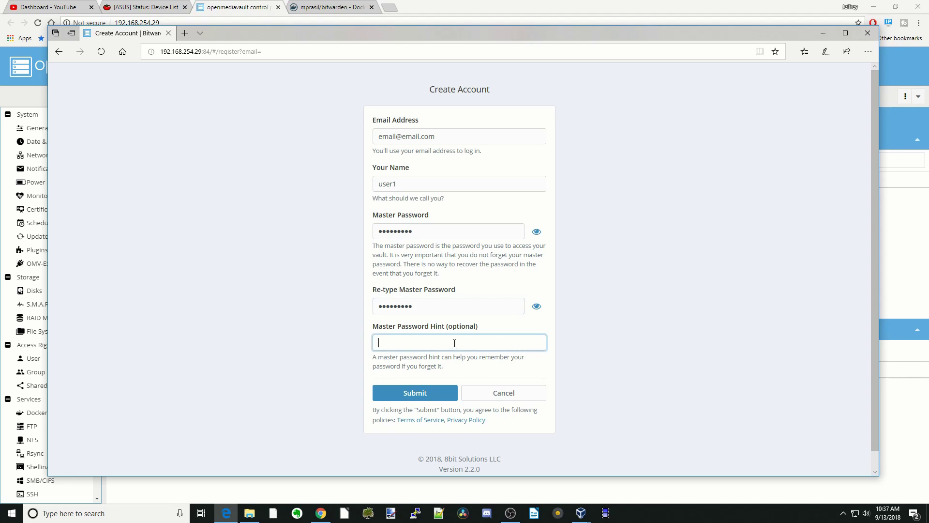
text(name)
click(421, 398)
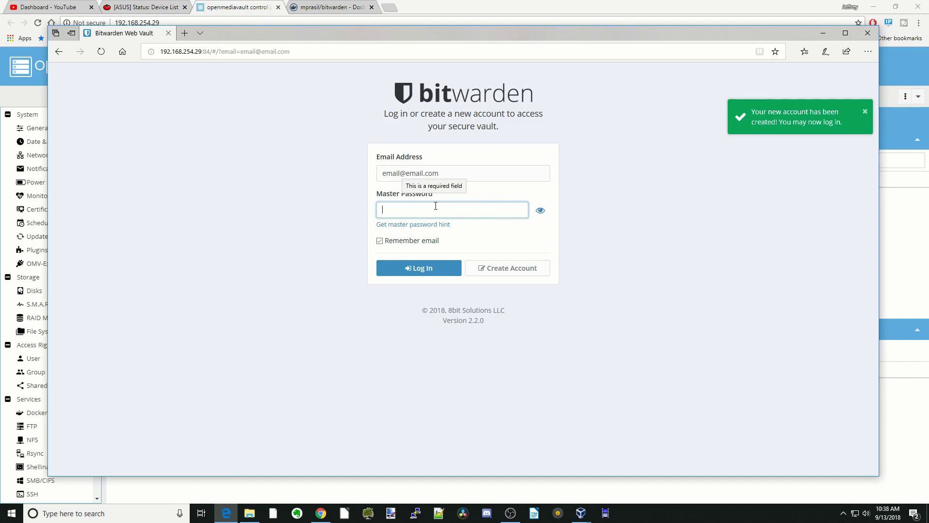
Step: Log in to the new vault with the account's master password
text(•••••••)
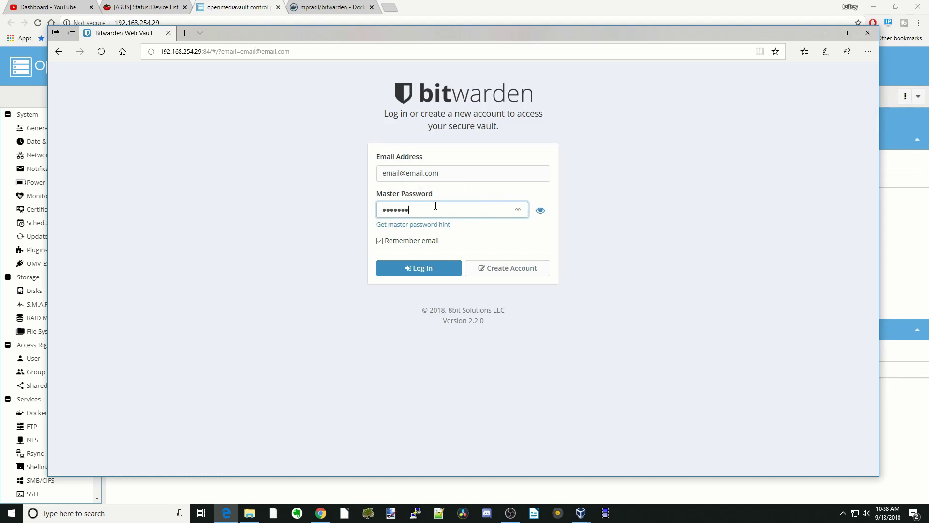
click(422, 267)
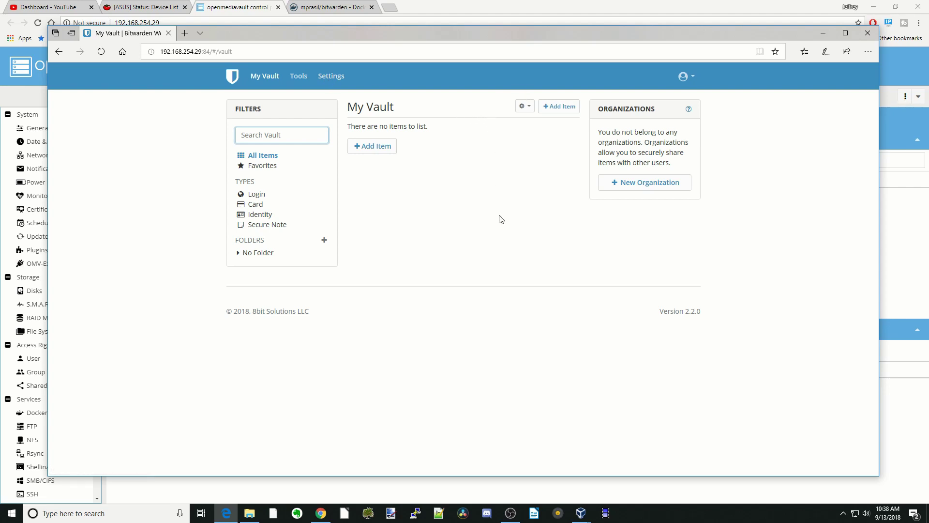
click(643, 189)
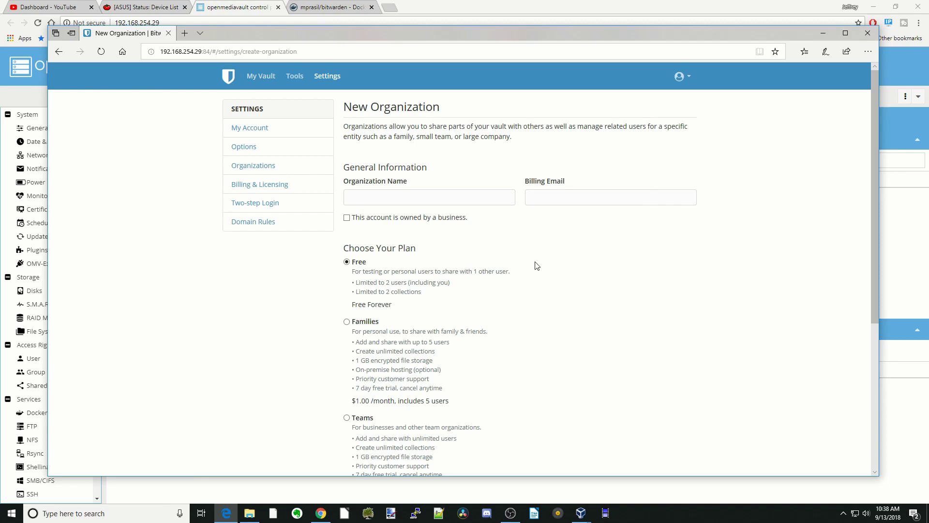
Step: Name the organization TDL, enter a billing e-mail, keep the Free plan, and submit
scroll(537, 265, down, 3)
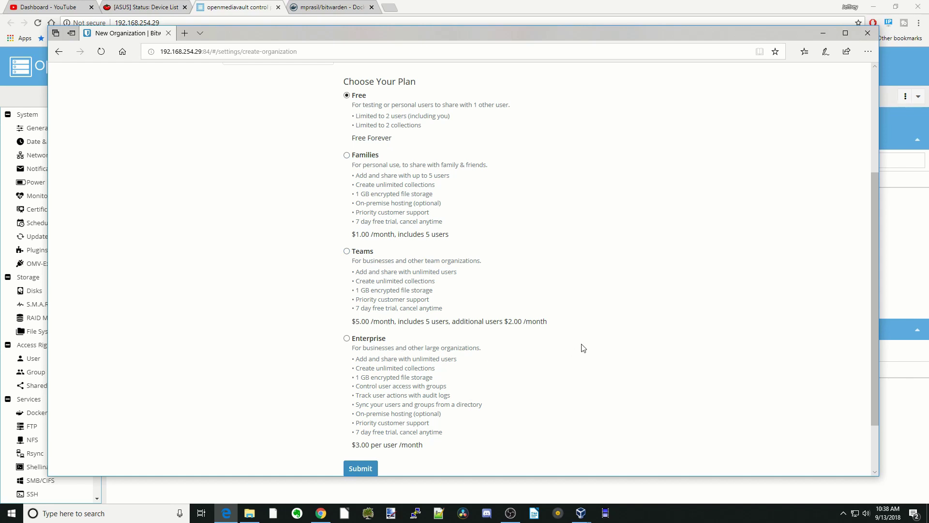
scroll(587, 344, up, 3)
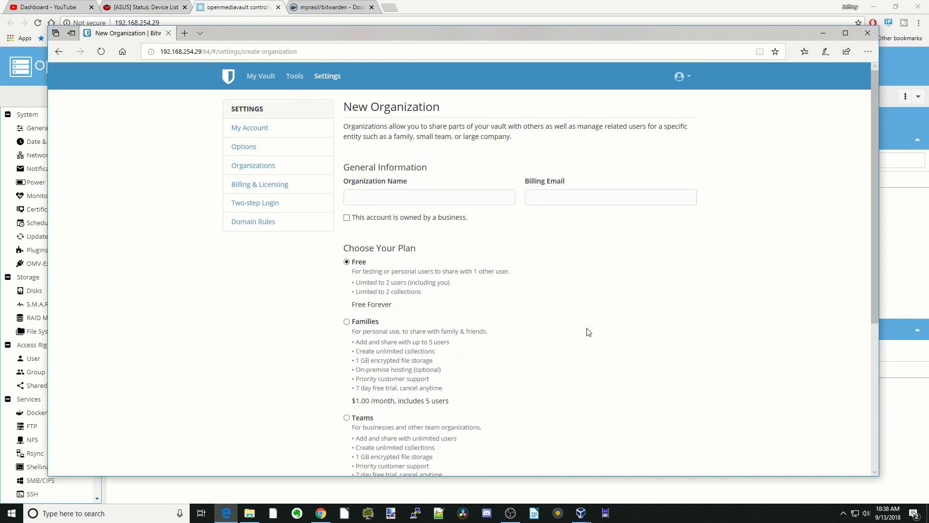
click(394, 197)
text(TDL)
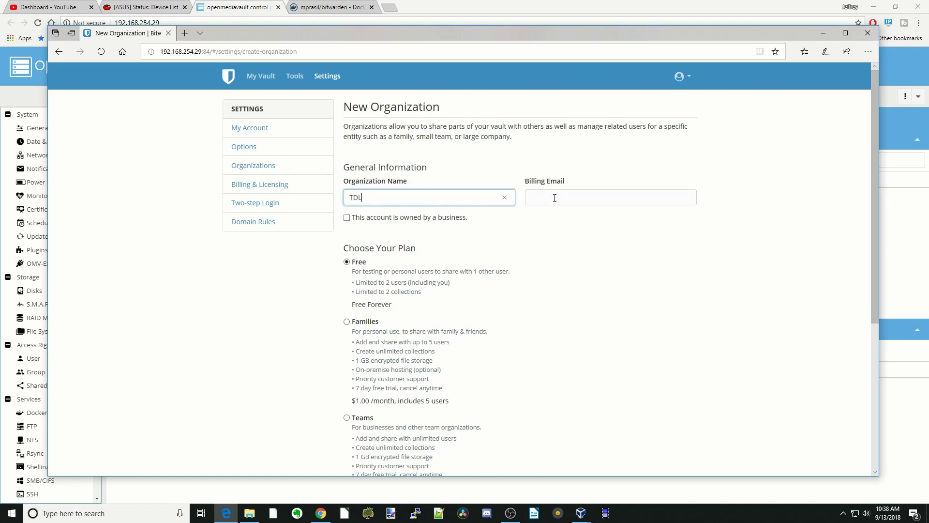
click(559, 195)
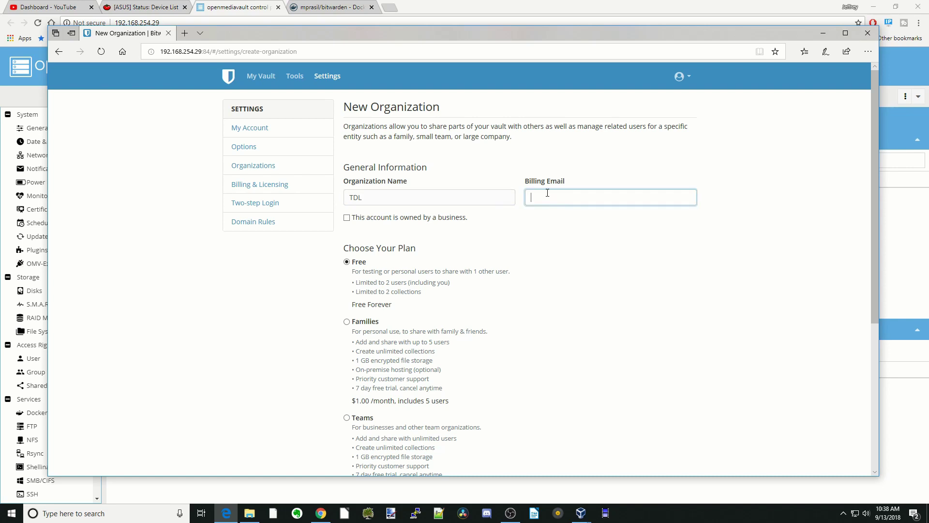
text(email@email.com)
scroll(475, 259, down, 3)
scroll(474, 261, down, 2)
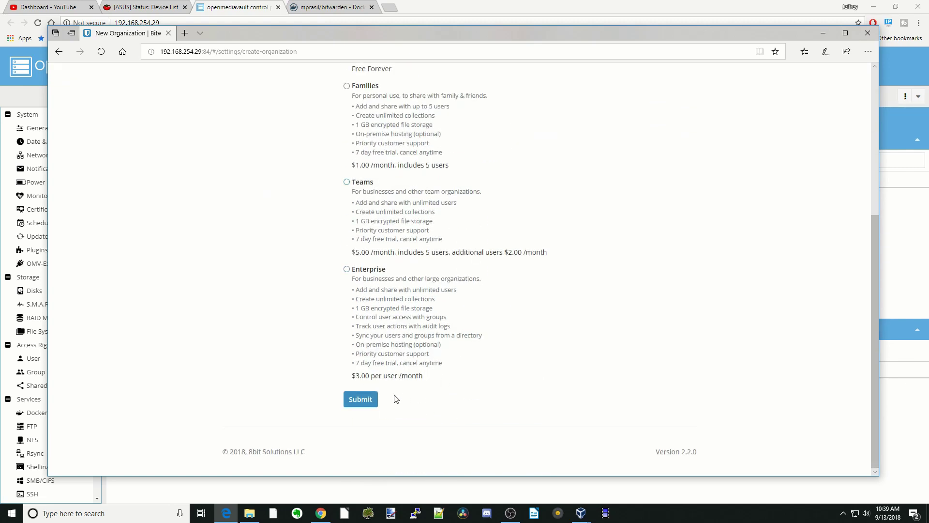
click(362, 400)
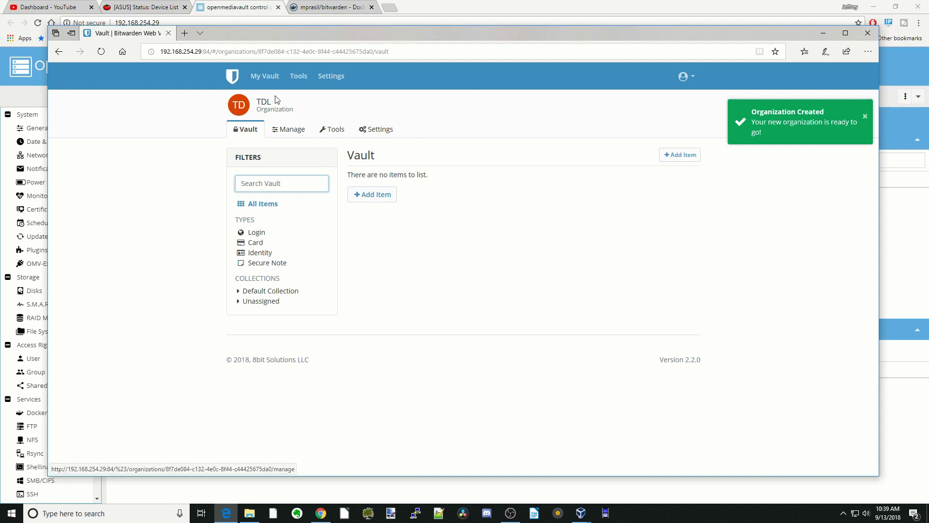
drag(223, 107, 224, 100)
drag(307, 110, 253, 101)
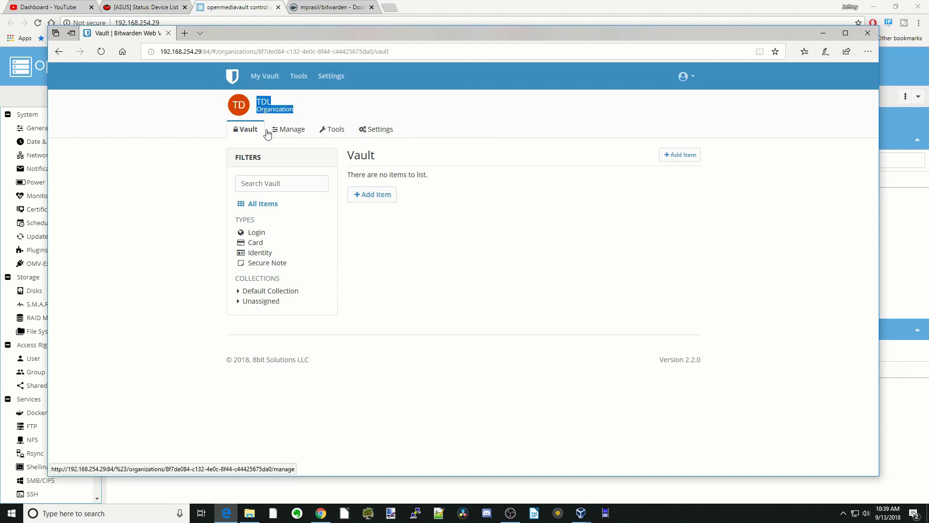
Step: Preview the Card, Identity and Secure Note item types unsaved, then show TDL's People list
click(375, 200)
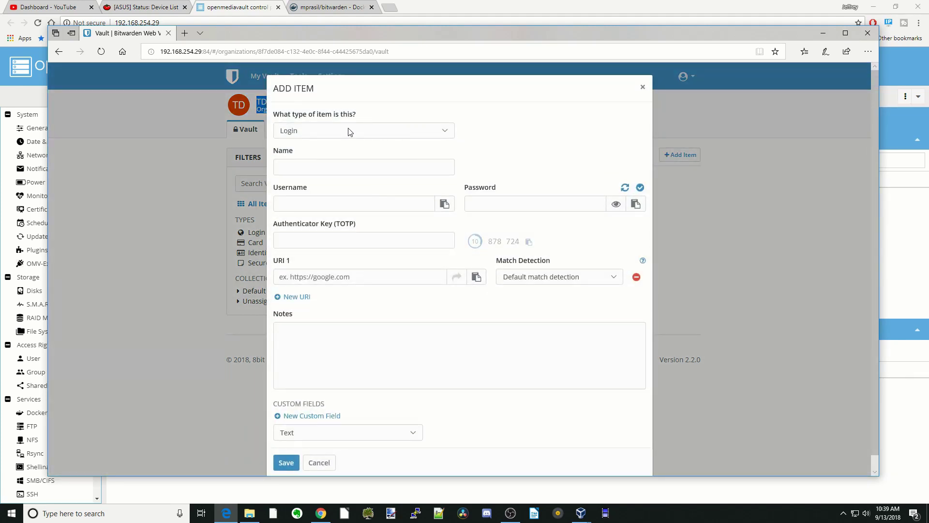
click(442, 135)
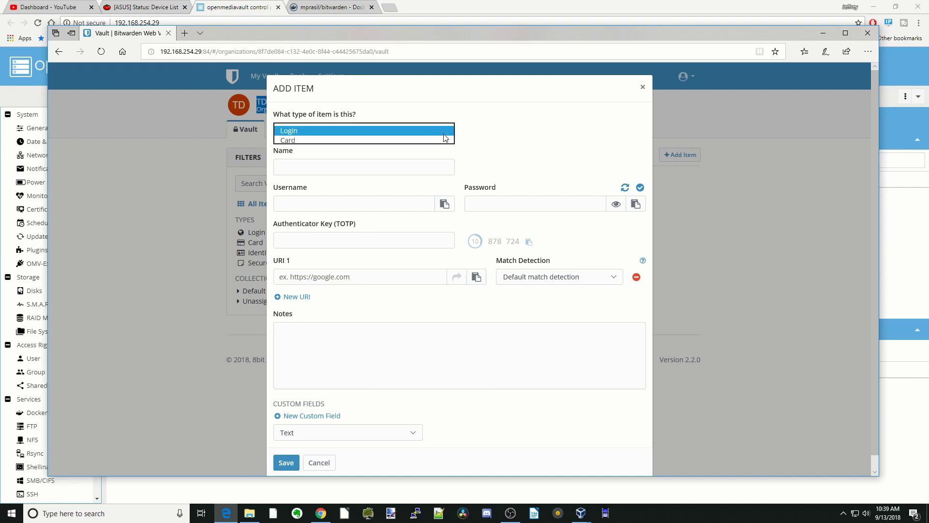
click(432, 140)
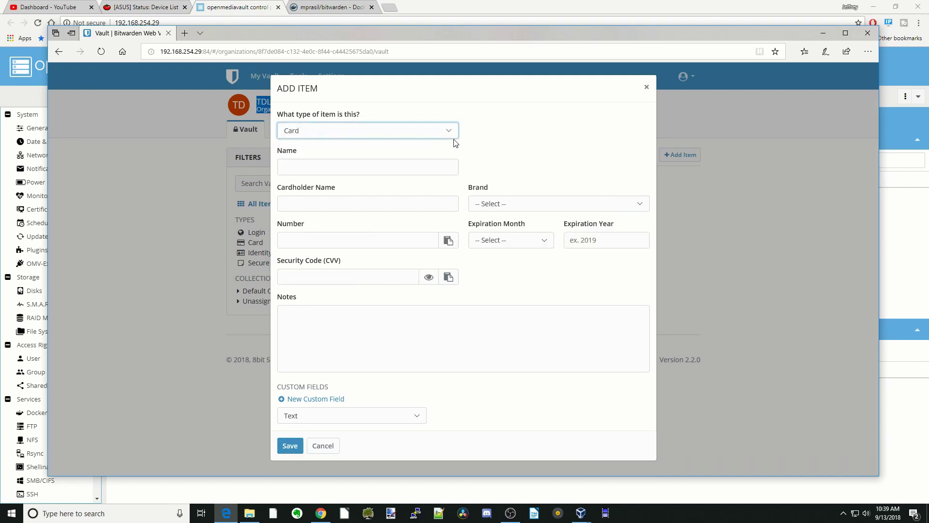
click(450, 138)
click(444, 140)
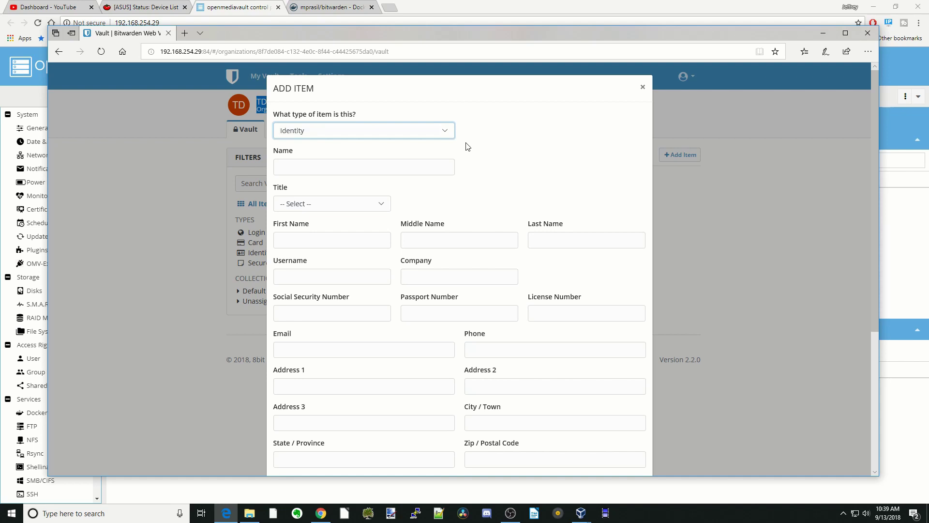
click(445, 134)
click(432, 139)
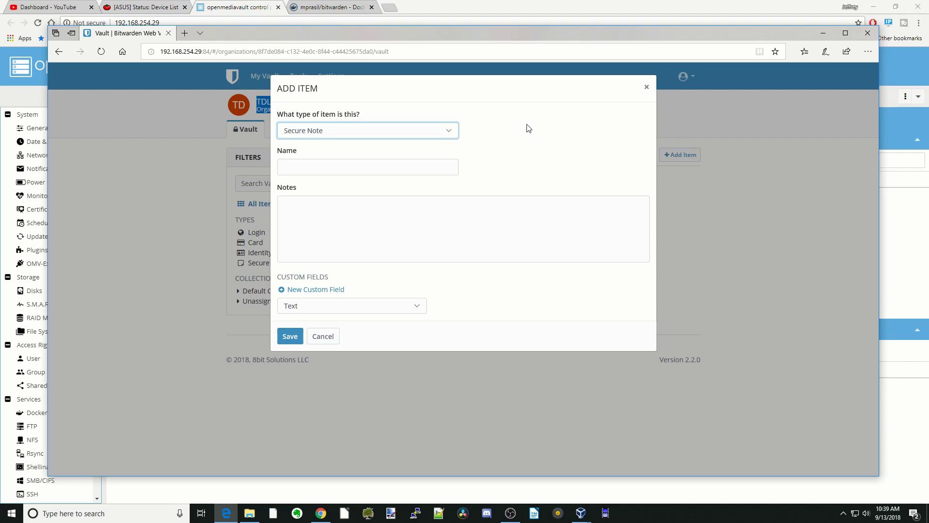
click(647, 88)
click(287, 130)
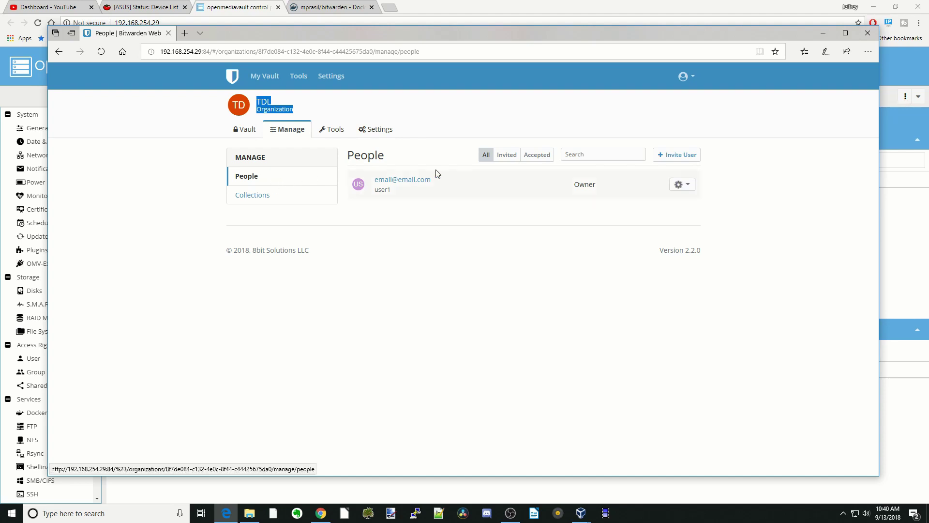
Step: Look at the Invite User form without inviting anyone, then go to TDL's Import Data page
click(682, 156)
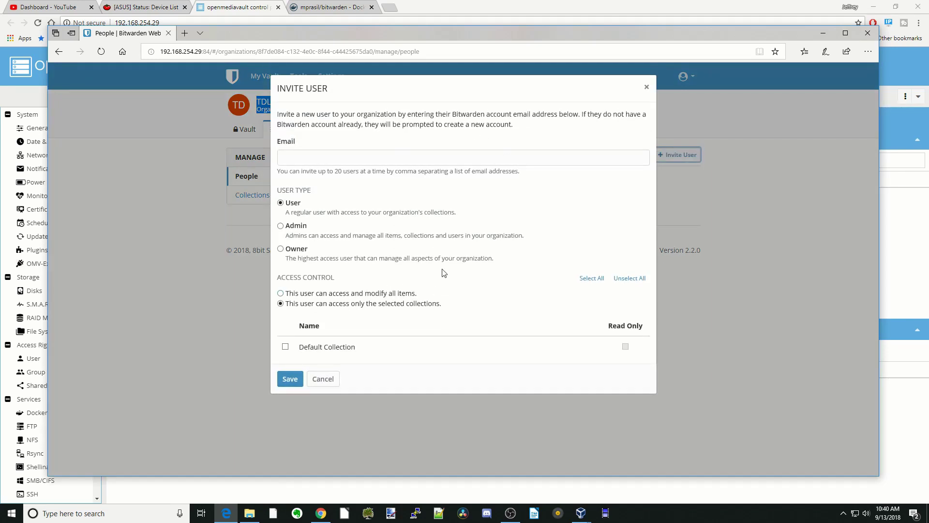
click(646, 89)
click(327, 131)
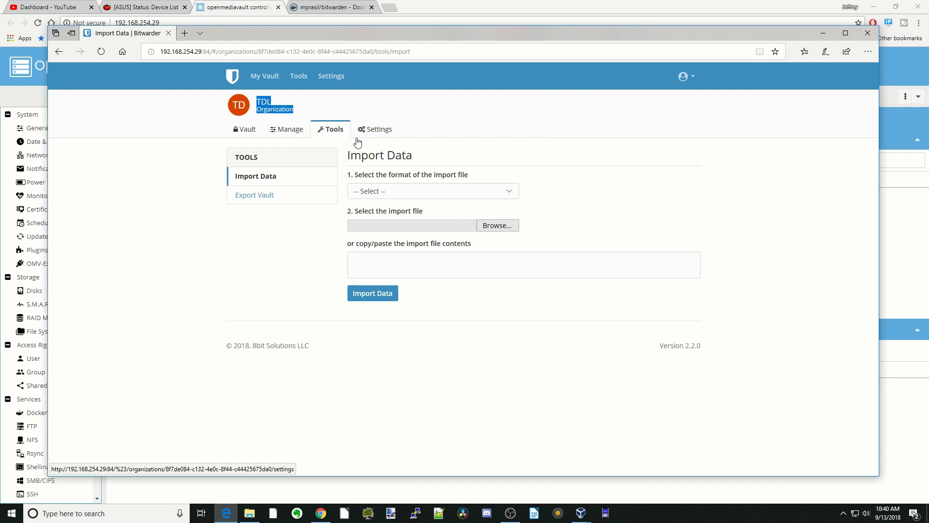
Step: Pick LastPass (csv) as import format, view Export Vault, then open TDL's My Organization settings
click(510, 194)
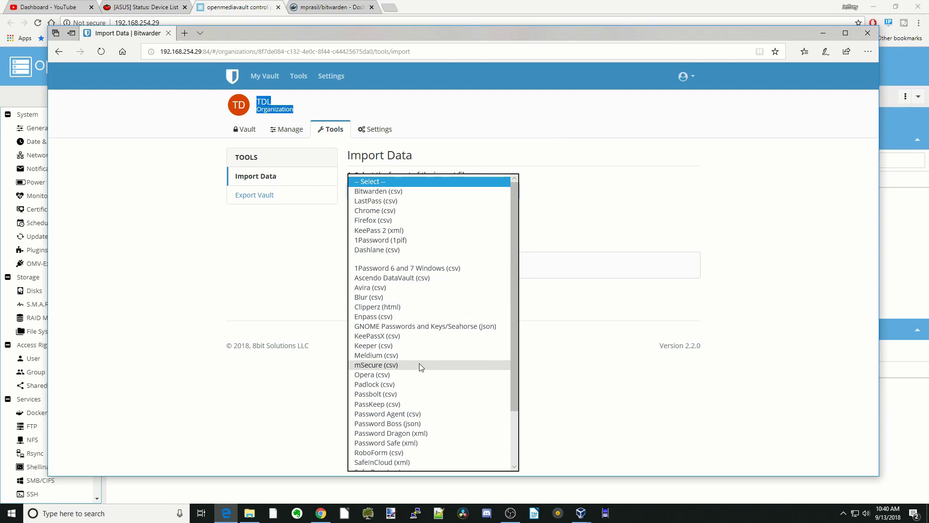
click(583, 215)
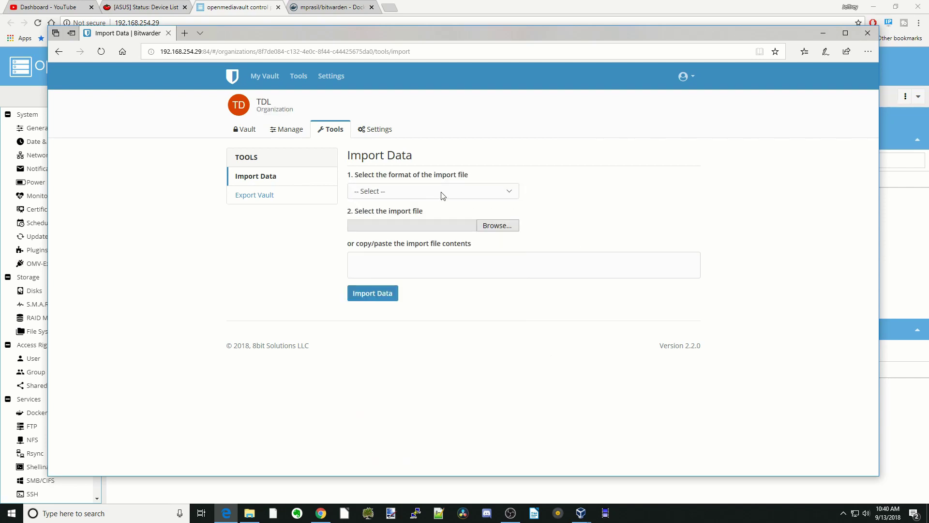
click(458, 195)
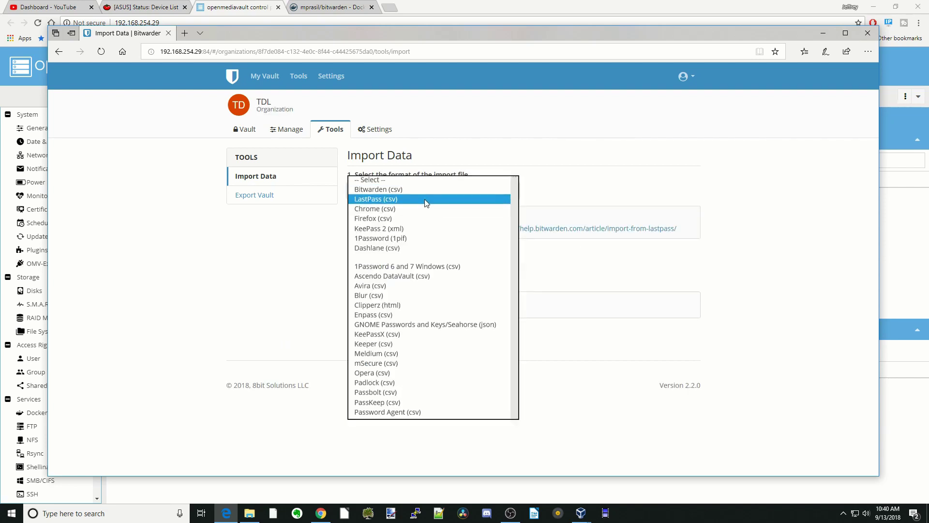
click(426, 201)
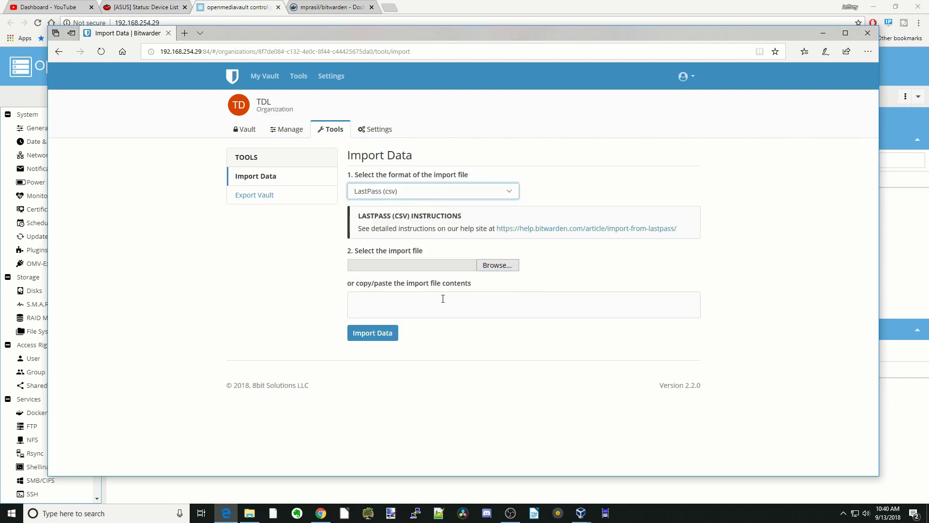
click(255, 196)
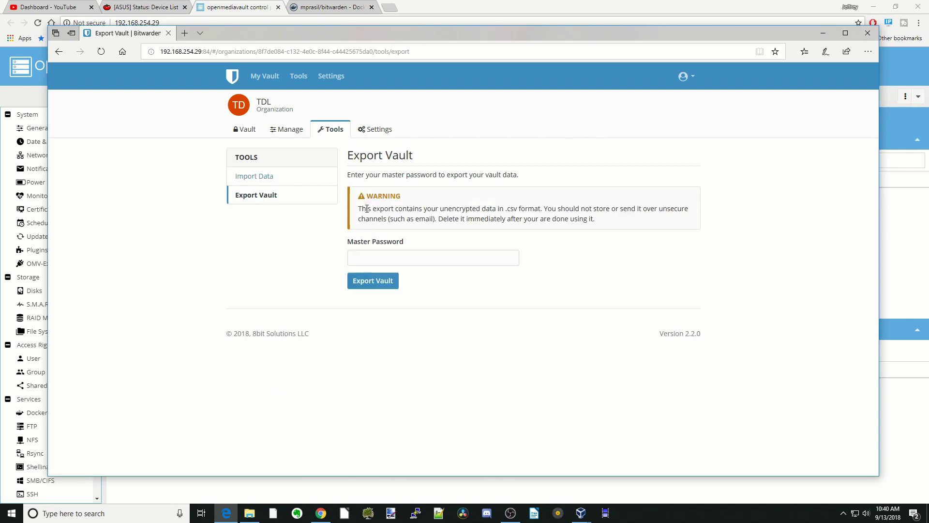
click(381, 132)
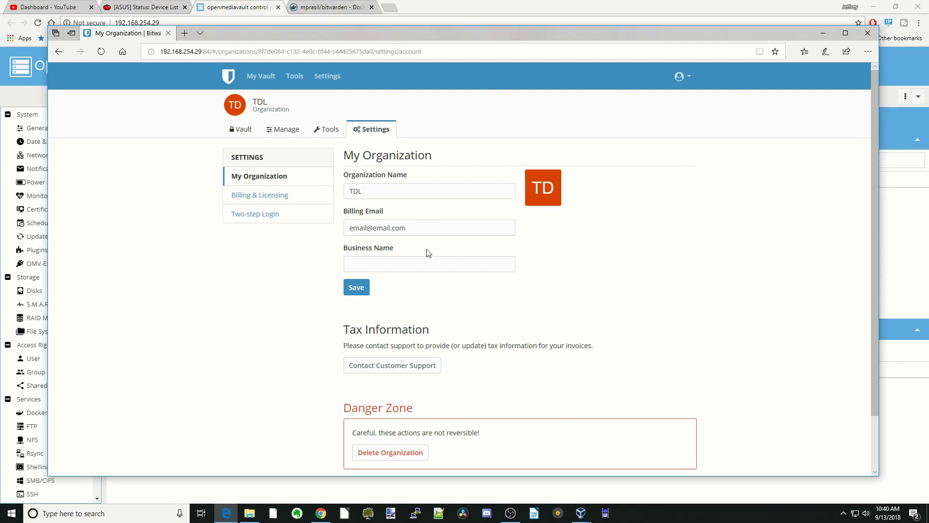
Step: Scroll the My Organization page and switch to TDL's Two-step Login settings showing Duo
scroll(429, 253, down, 2)
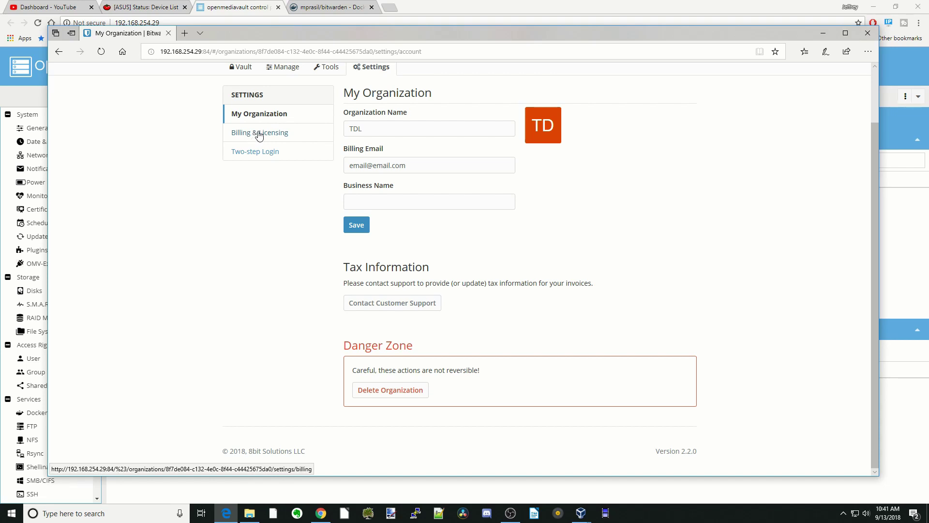
click(265, 154)
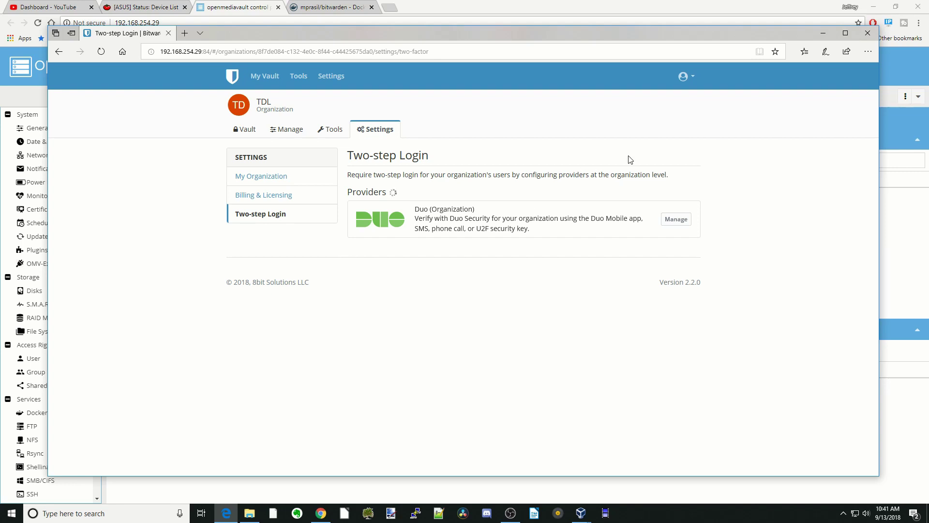
Step: Choose Get the Apps from the account menu to open Bitwarden's download page in a new tab
click(694, 77)
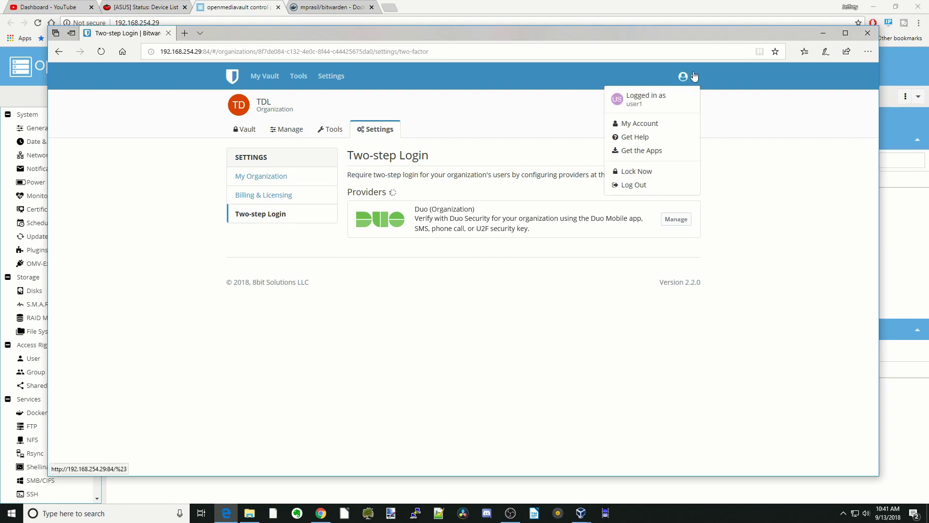
click(654, 151)
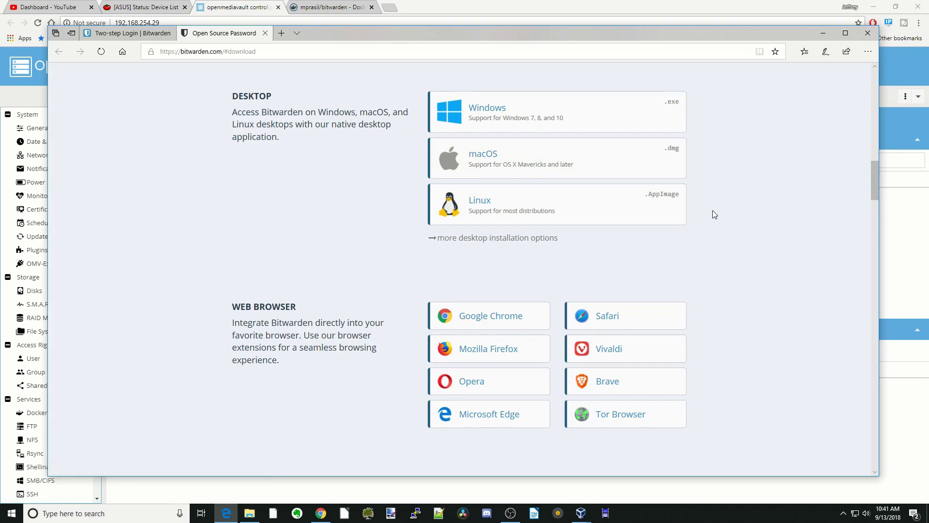